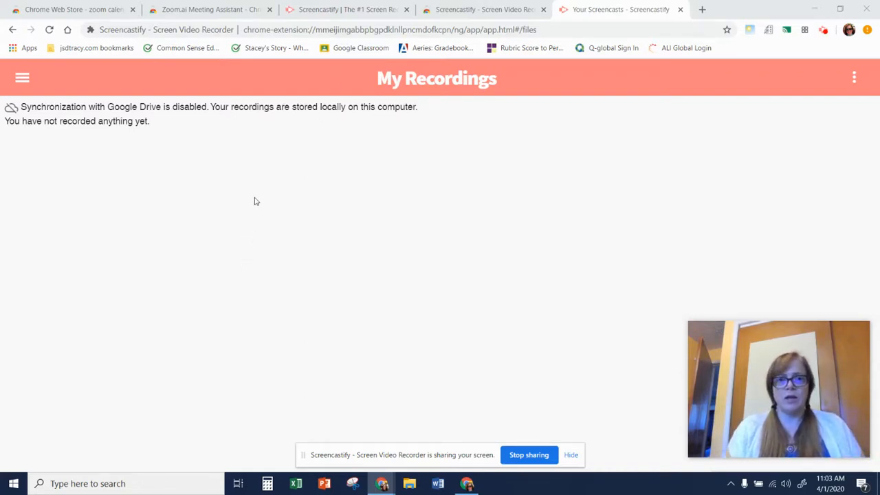
# Search Google for "chrome web store" and open the Chrome Web Store from the results.
pyautogui.click(154, 30)
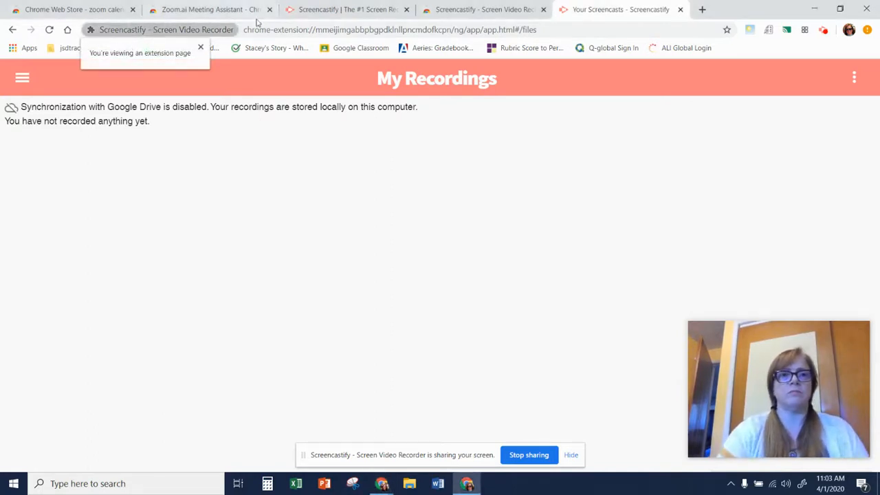
pyautogui.click(287, 31)
pyautogui.write('chrome')
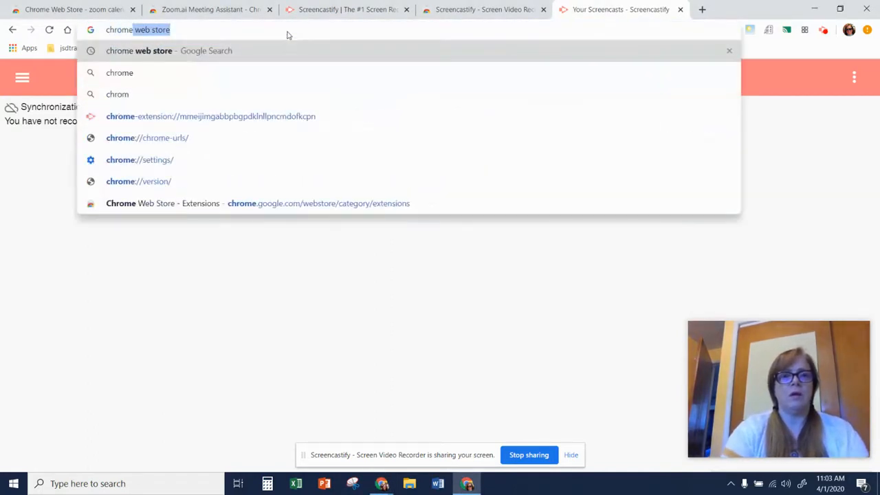
pyautogui.press('Right')
pyautogui.press('Return')
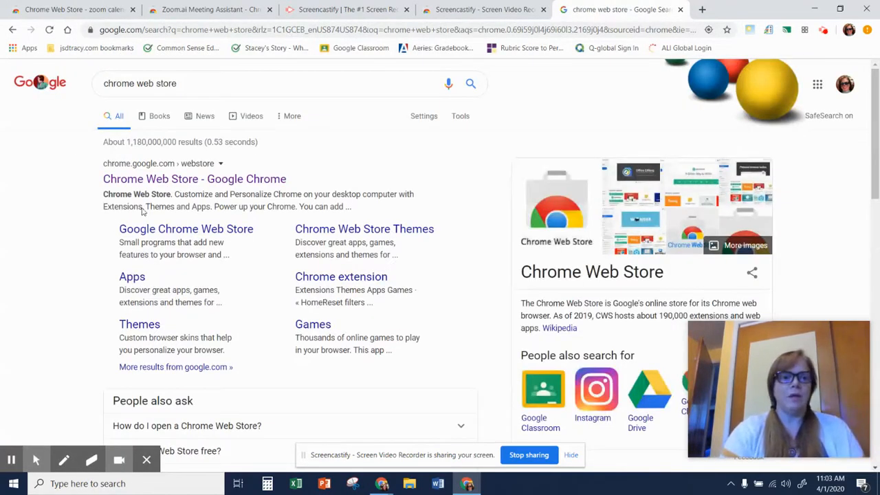
pyautogui.click(154, 179)
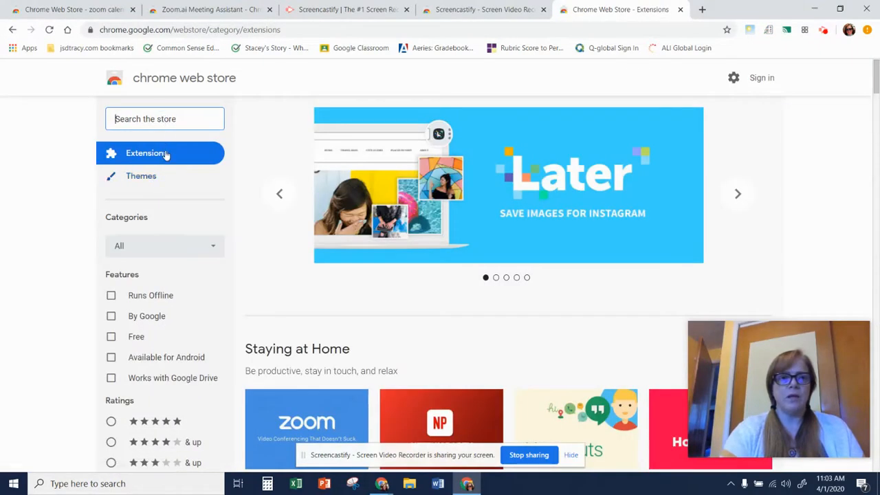
# Search the Chrome Web Store for "zoom calendar scheduling".
pyautogui.write('zoom')
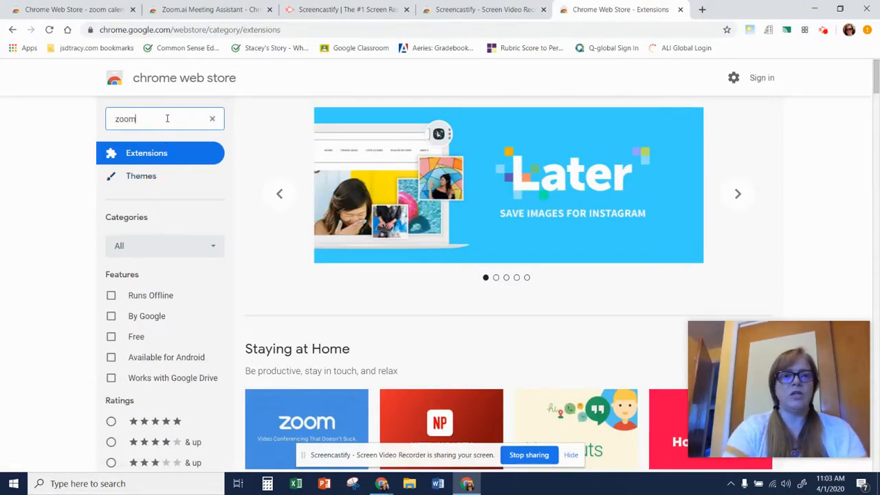
pyautogui.write(' cale')
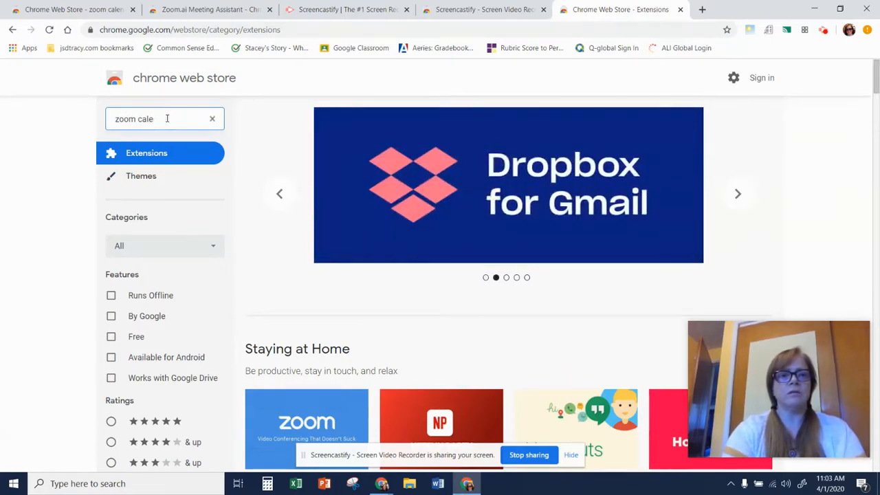
pyautogui.write('dnnda')
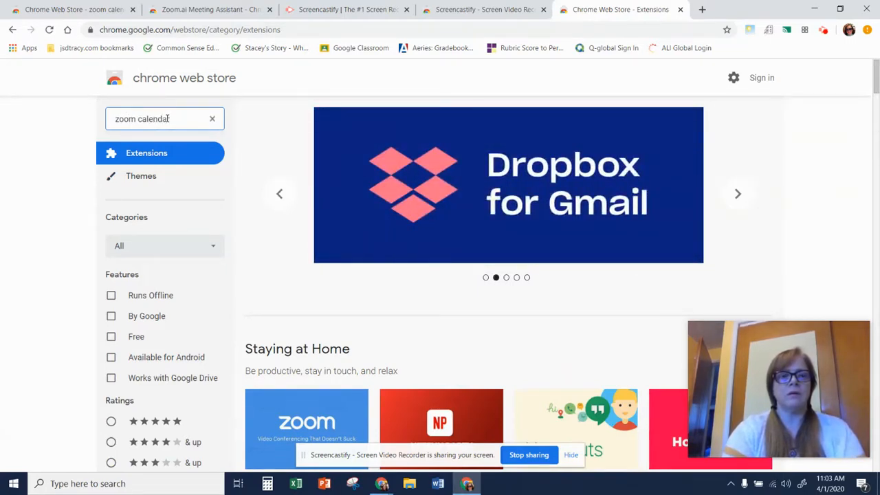
pyautogui.write('r scheduling')
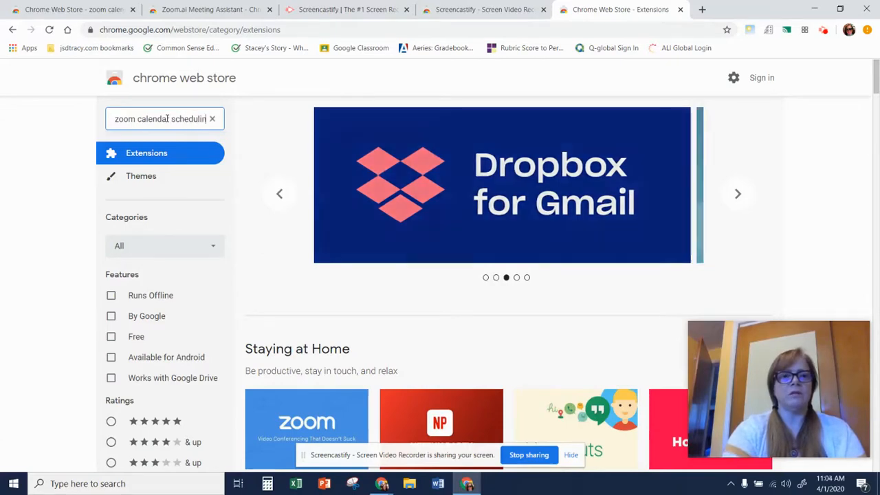
pyautogui.press('Return')
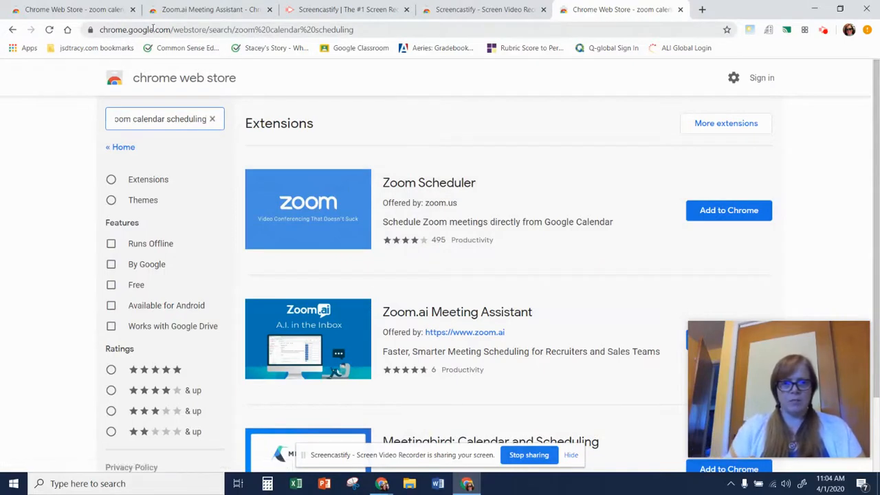
# Add the Zoom Scheduler extension to Chrome and accept its permissions.
pyautogui.moveTo(290, 305); pyautogui.dragTo(344, 252)
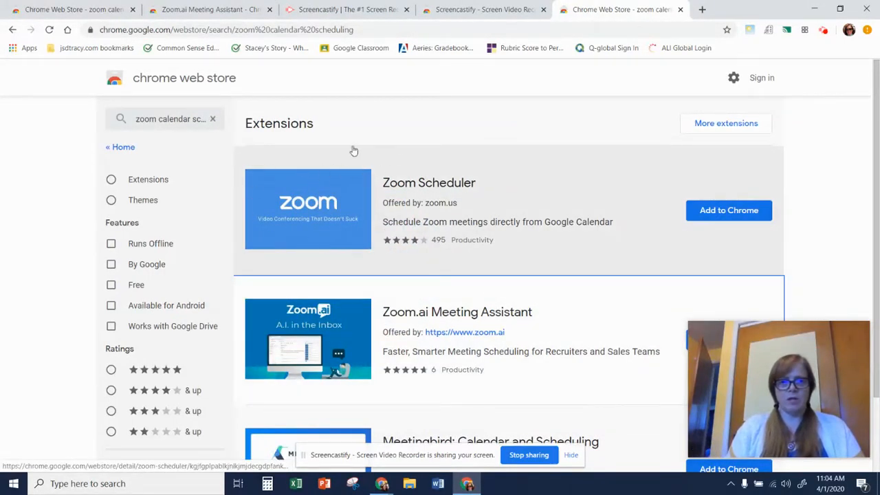
pyautogui.click(710, 217)
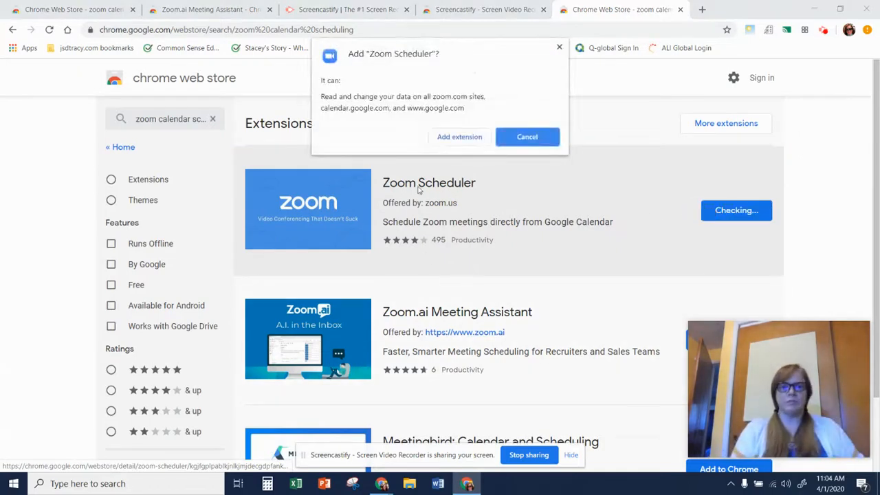
pyautogui.click(460, 138)
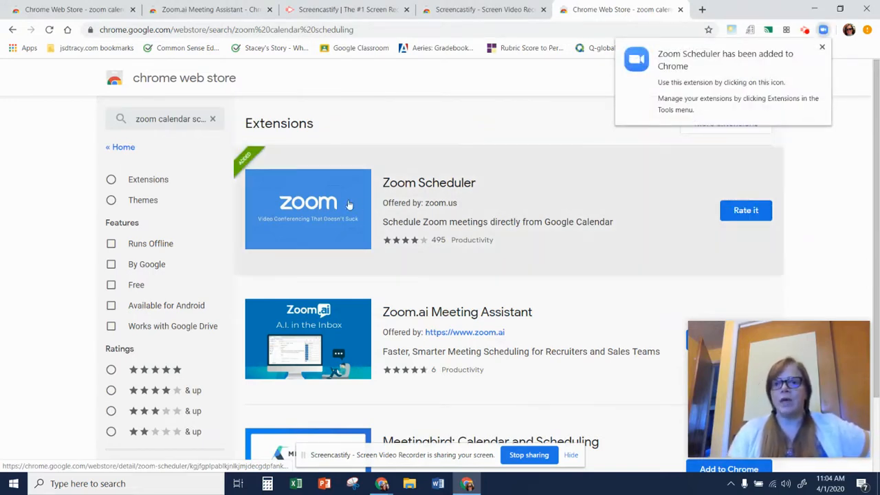
# Sign in to the Zoom Scheduler extension with the Google account.
pyautogui.moveTo(304, 225); pyautogui.dragTo(470, 197)
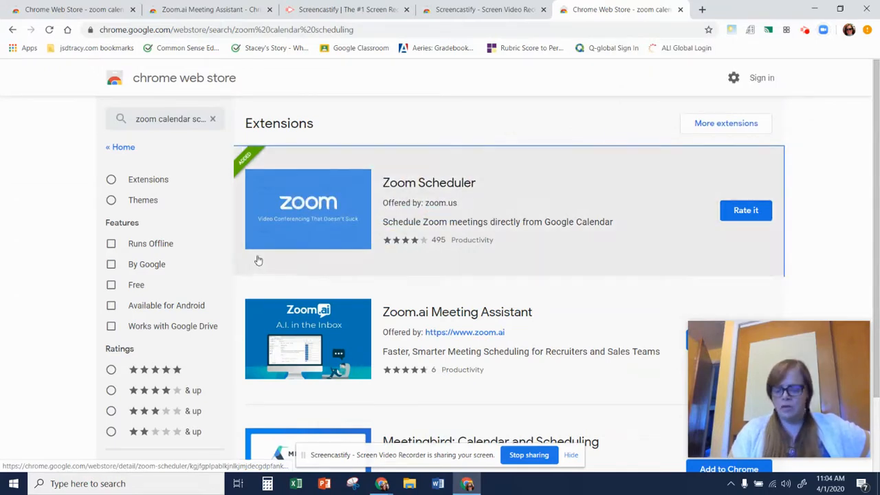
pyautogui.moveTo(255, 273)
pyautogui.mouseDown()
pyautogui.moveTo(437, 181)
pyautogui.moveTo(603, 131)
pyautogui.moveTo(713, 78)
pyautogui.mouseUp()
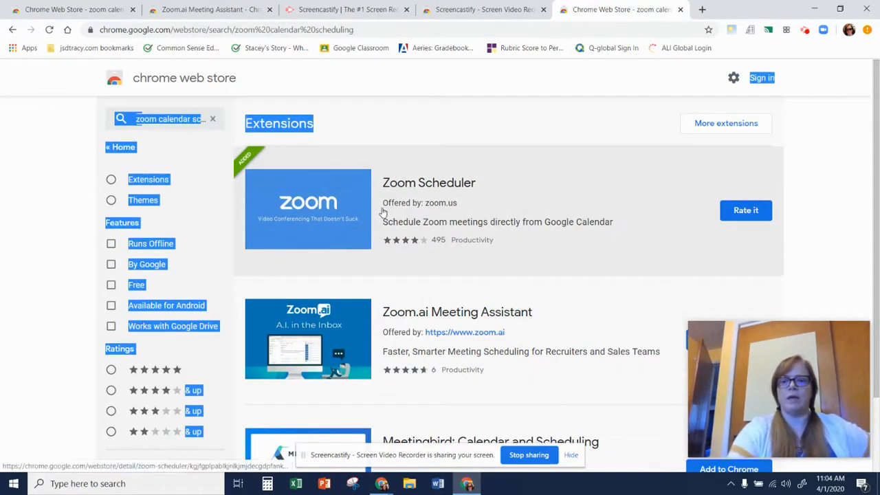
pyautogui.click(824, 31)
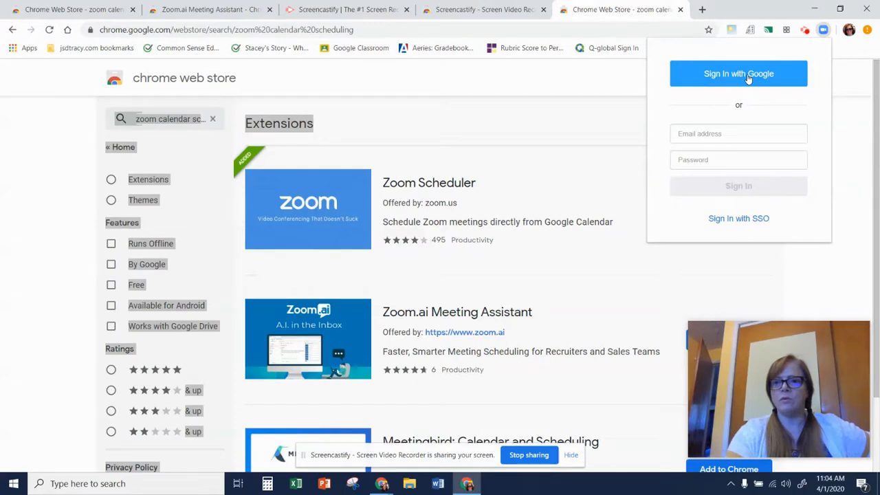
pyautogui.click(738, 74)
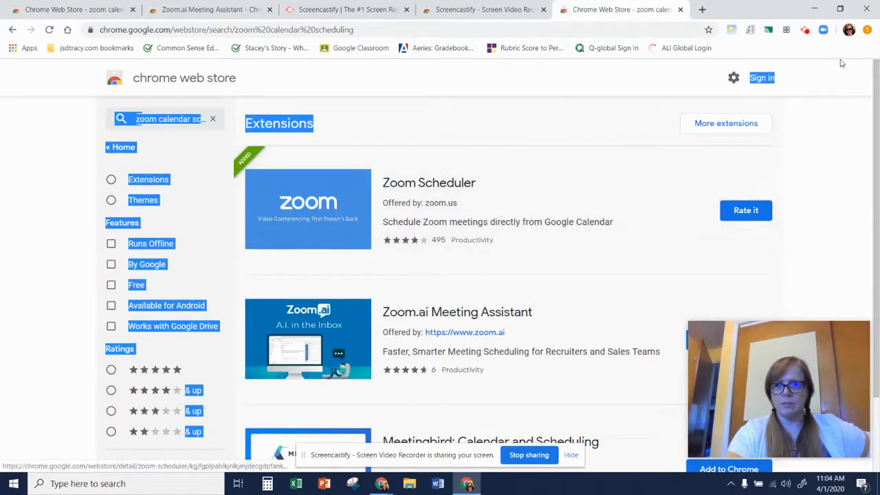
# Schedule a meeting from the Zoom Scheduler extension, reviewing the schedule options and accepting them as preset.
pyautogui.click(823, 30)
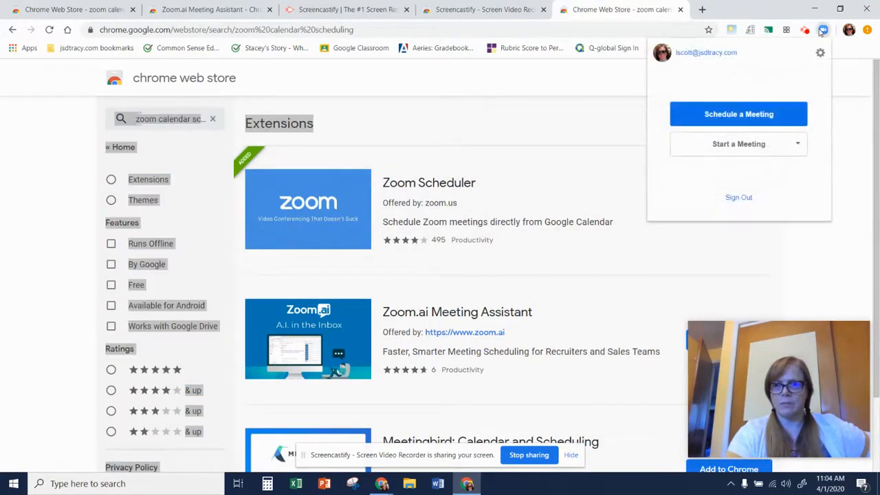
pyautogui.click(739, 113)
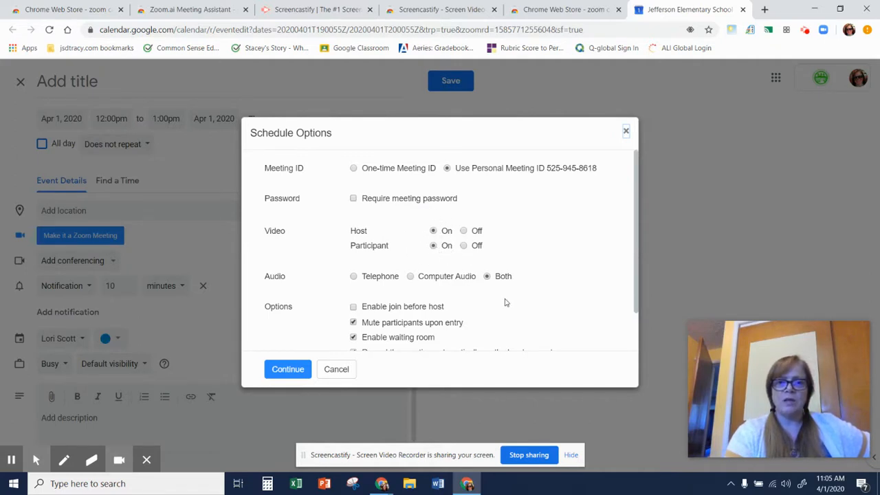
pyautogui.scroll(-1, 486, 273)
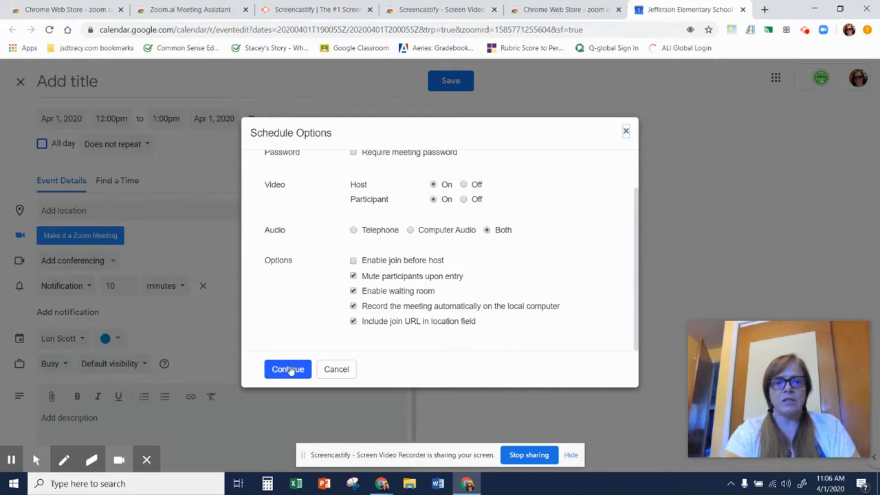
pyautogui.click(287, 370)
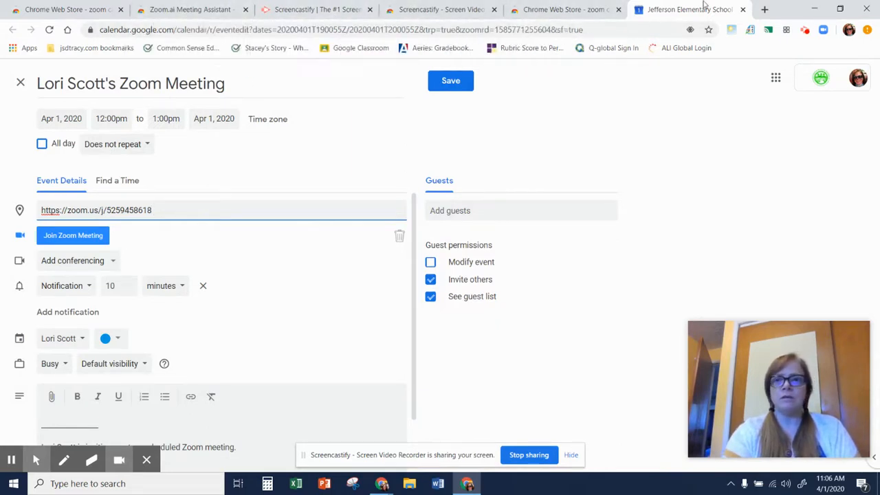
# In the other Chrome window, close the untitled event and Zoom scheduling pages, and copy the office hours title from the Temp File document.
pyautogui.click(763, 12)
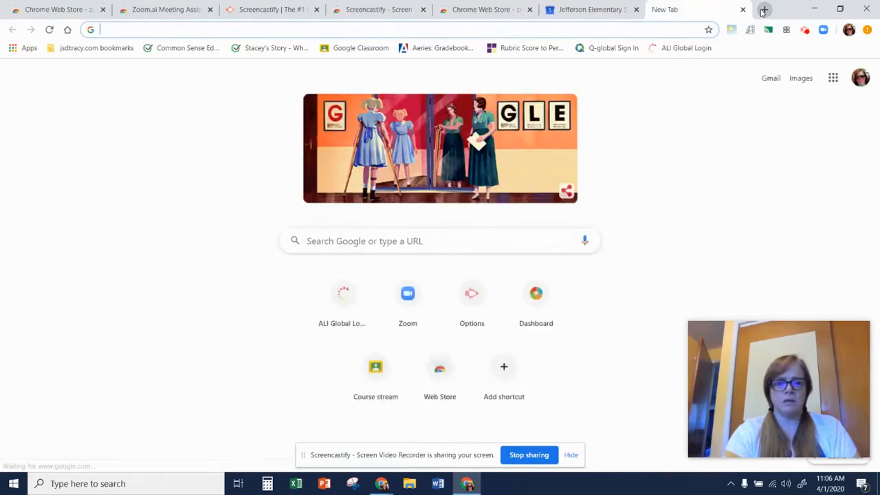
pyautogui.moveTo(385, 485)
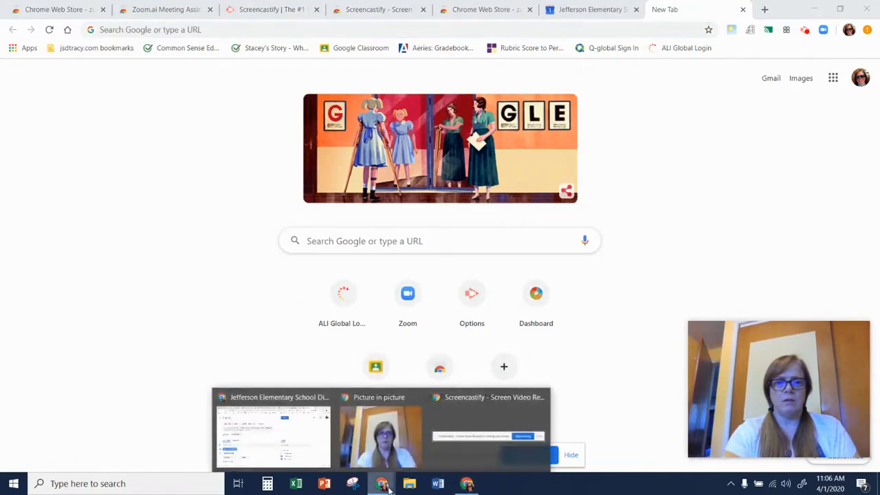
pyautogui.moveTo(290, 446)
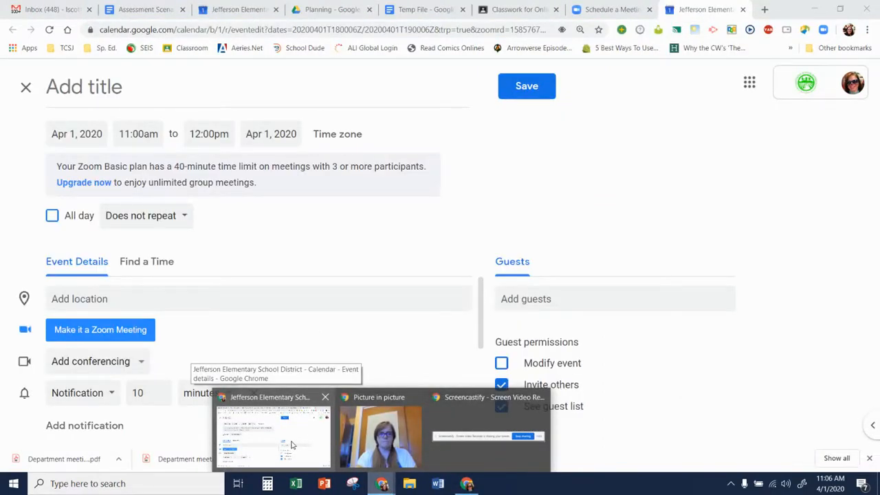
pyautogui.click(290, 446)
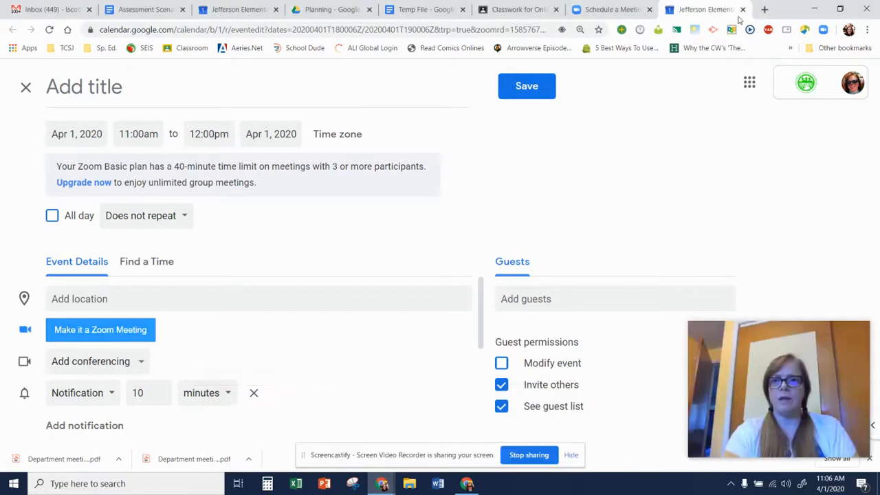
pyautogui.click(742, 10)
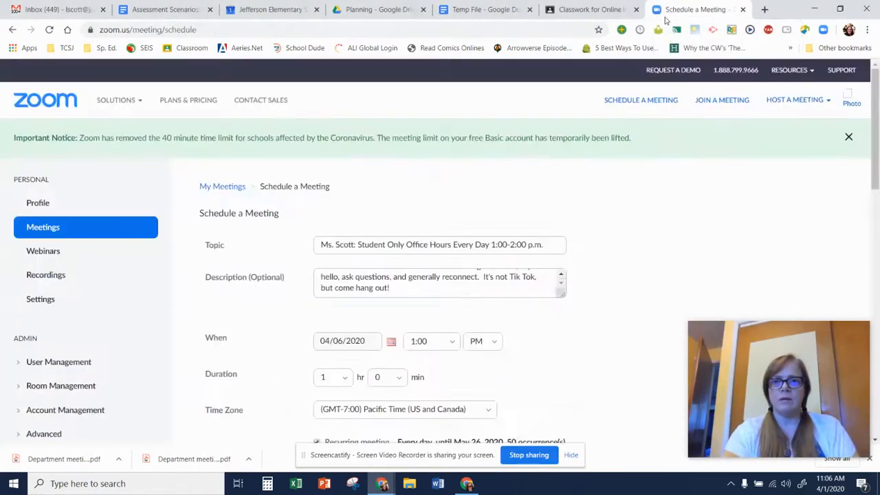
pyautogui.click(743, 9)
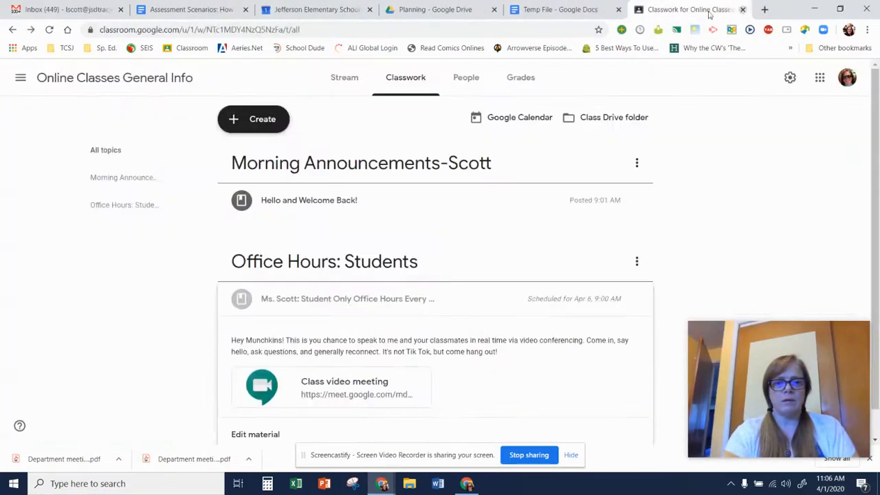
pyautogui.click(549, 9)
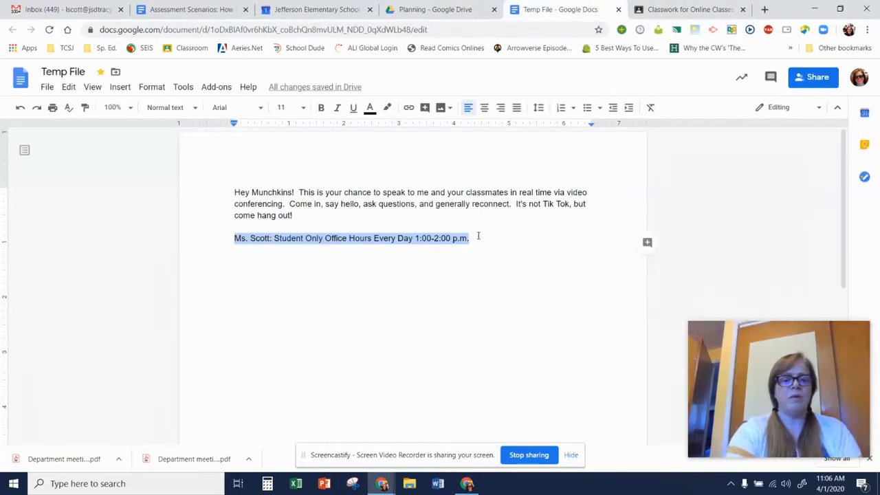
# Return to the Zoom meeting's calendar event and replace its title with the copied one ending "Student Only Office Hours Every Day 1:00-2:00 p.m.".
pyautogui.click(467, 484)
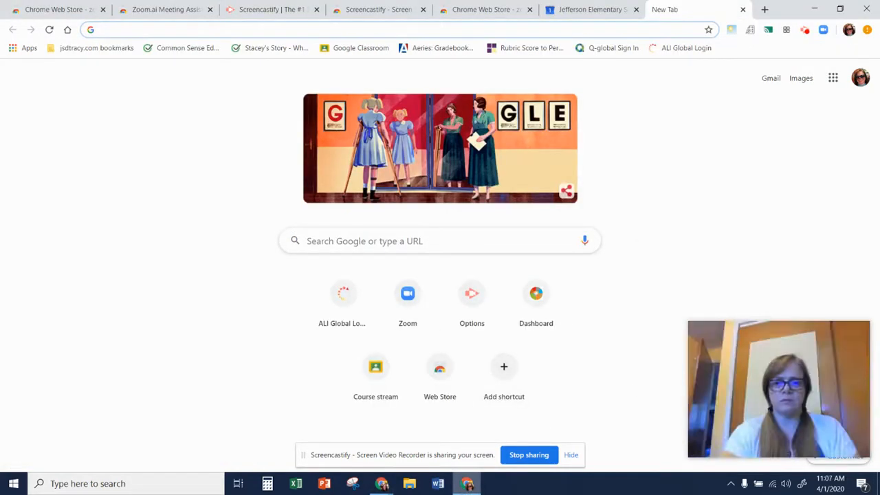
pyautogui.click(242, 7)
pyautogui.click(376, 9)
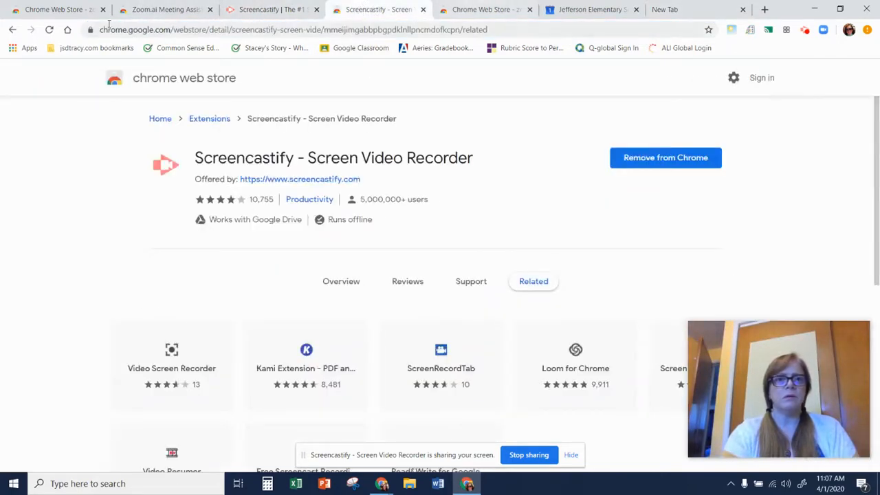
pyautogui.click(172, 10)
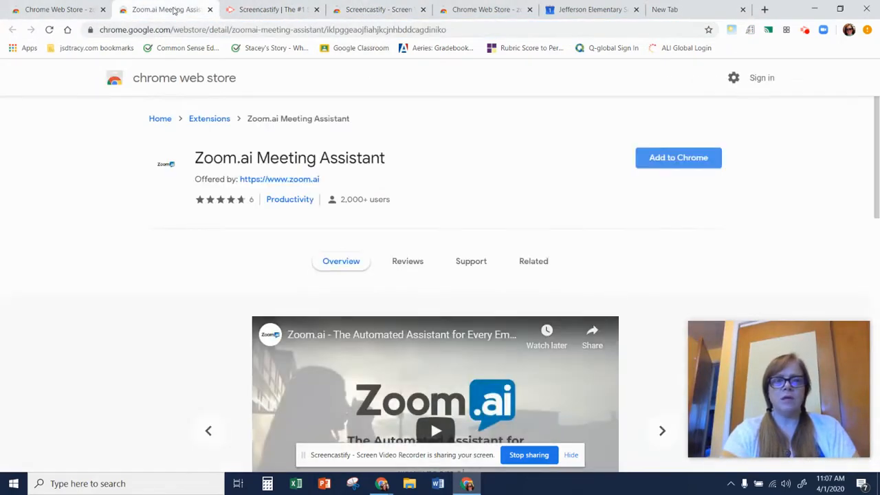
pyautogui.click(61, 9)
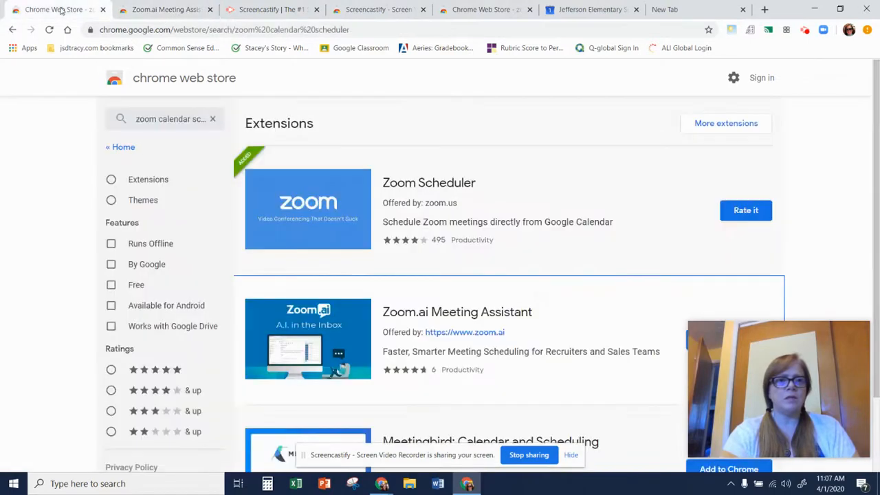
pyautogui.click(660, 10)
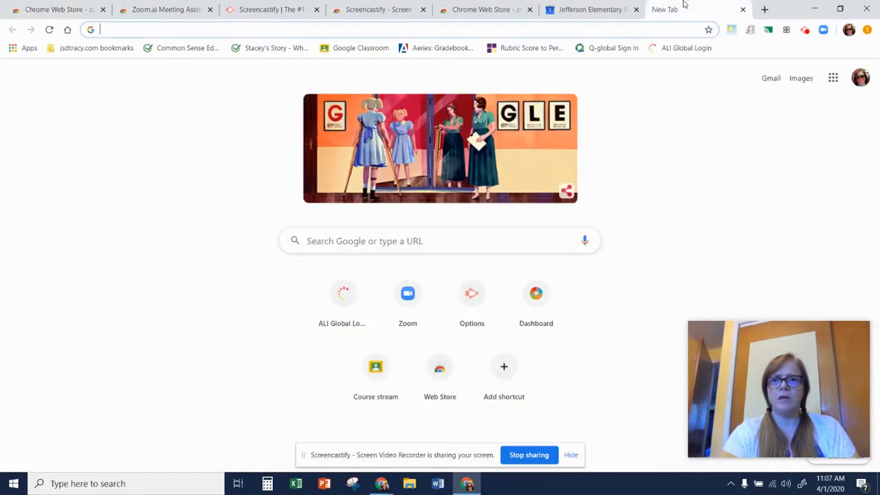
pyautogui.click(583, 9)
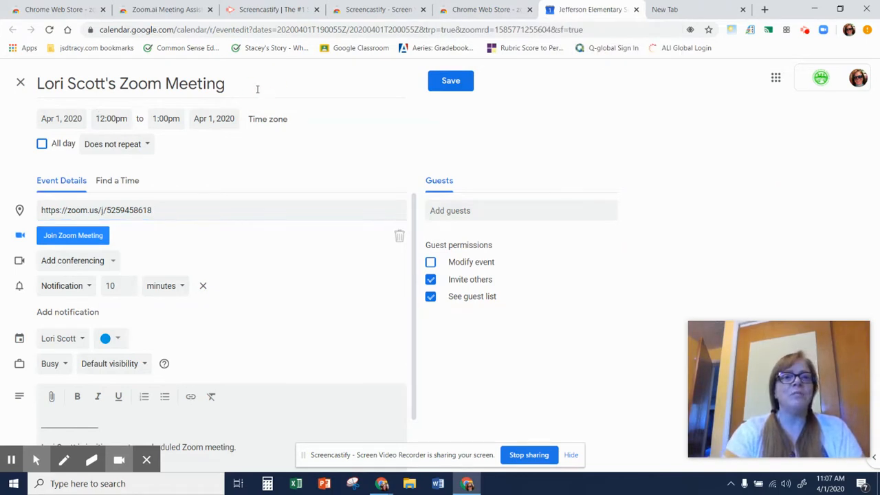
pyautogui.moveTo(255, 88); pyautogui.dragTo(4, 79)
pyautogui.write('Student Only Office Hours Every Day 1:00-2:00 p.m.')
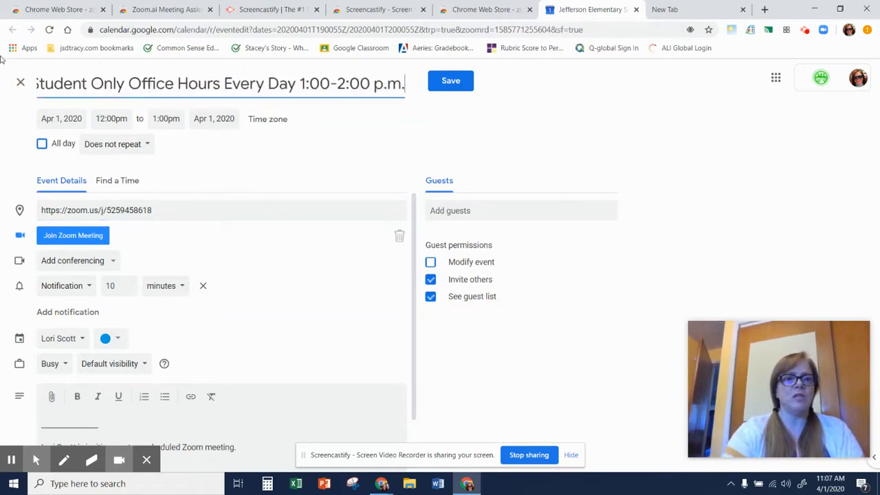
pyautogui.click(67, 83)
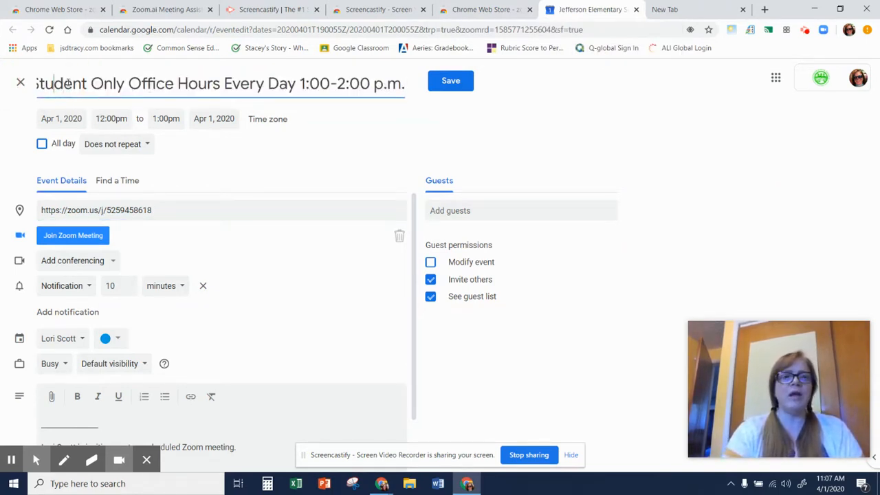
# Read through the office hours event's pasted title from its beginning to its end.
pyautogui.press('Home')
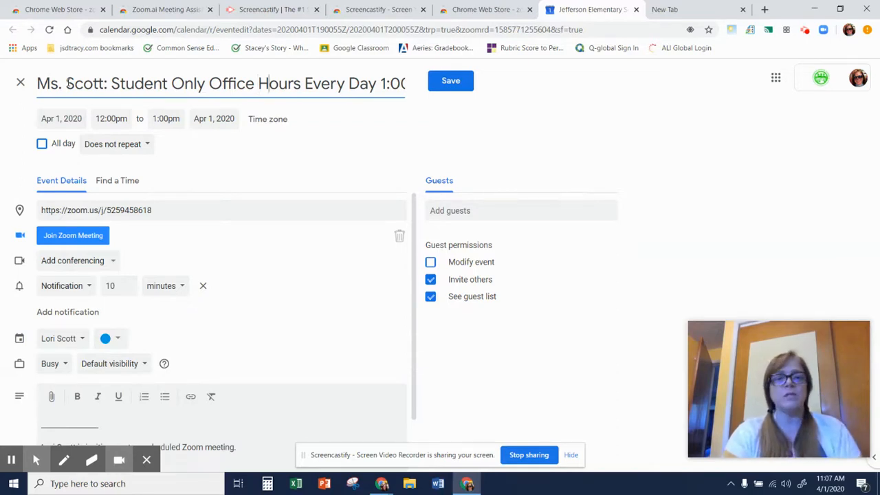
pyautogui.press('Right')
pyautogui.press('Right')
pyautogui.press('Right')
pyautogui.press('Right')
pyautogui.press('Right')
pyautogui.press('Right')
pyautogui.press('Right')
pyautogui.press('Right')
pyautogui.press('Right')
pyautogui.press('Right')
pyautogui.press('Right')
pyautogui.press('Right')
pyautogui.press('Right')
pyautogui.press('Right')
pyautogui.press('Right')
pyautogui.press('Right')
pyautogui.press('Right')
pyautogui.press('Right')
pyautogui.press('Right')
pyautogui.press('Right')
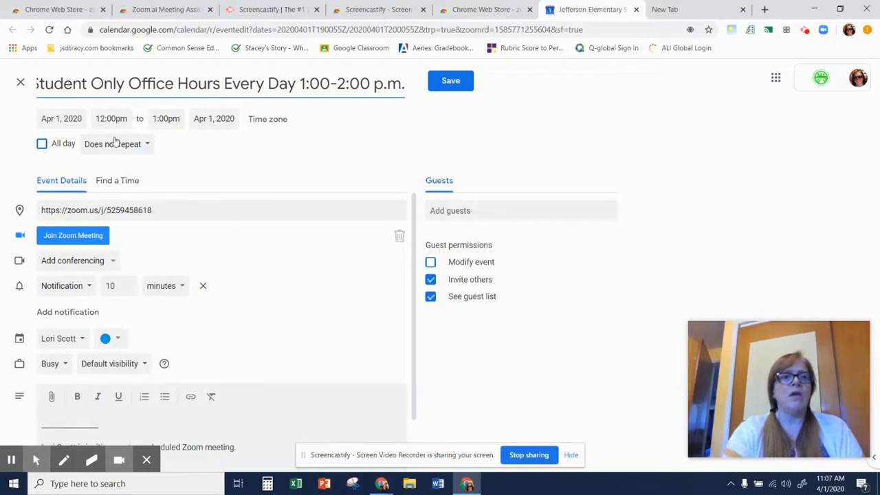
# Set the event's start to April 6, 2020 at 1:00pm.
pyautogui.click(71, 120)
pyautogui.click(79, 191)
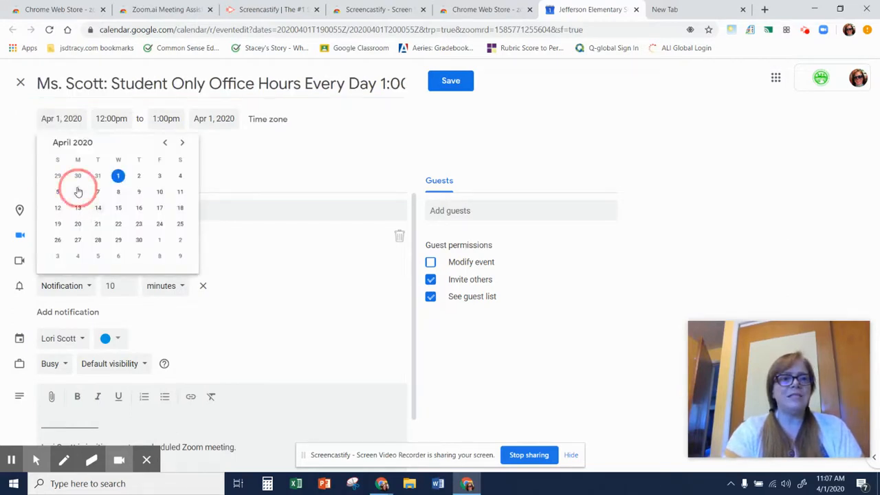
pyautogui.click(112, 120)
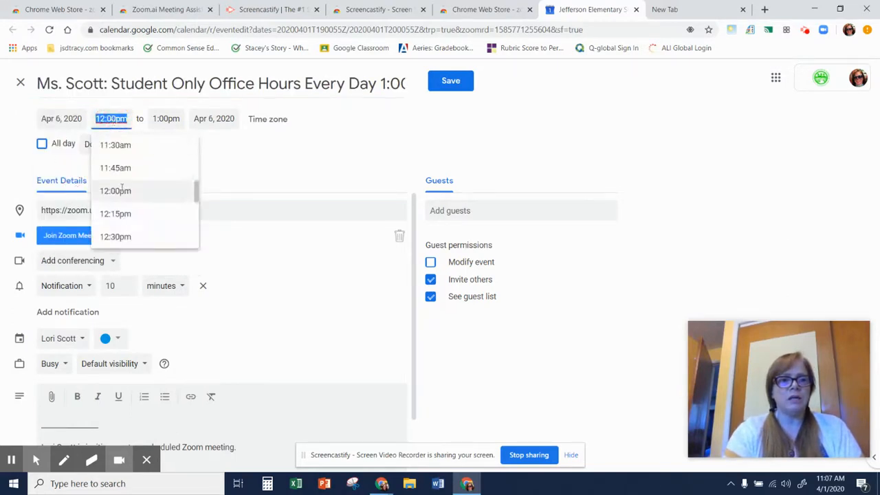
pyautogui.click(121, 231)
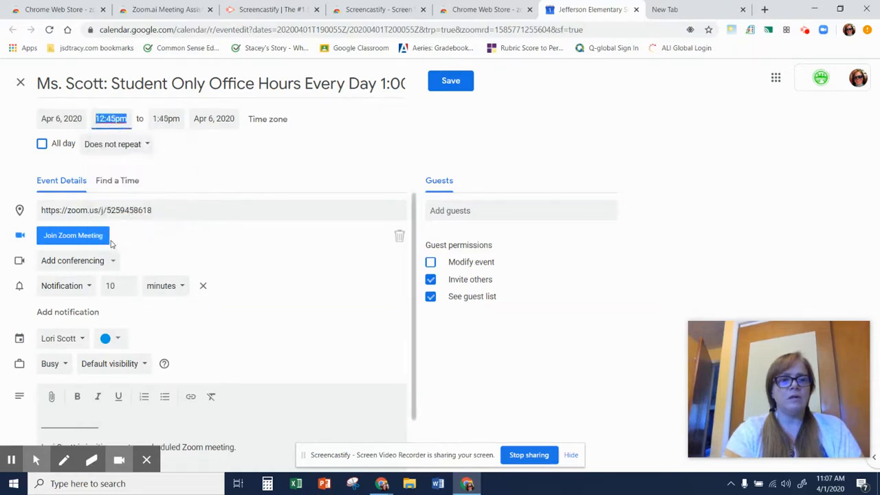
pyautogui.click(113, 118)
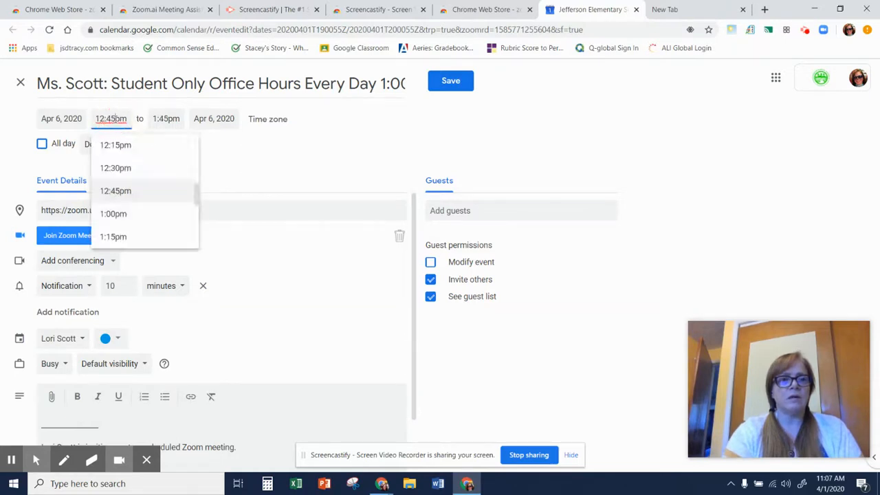
pyautogui.click(116, 214)
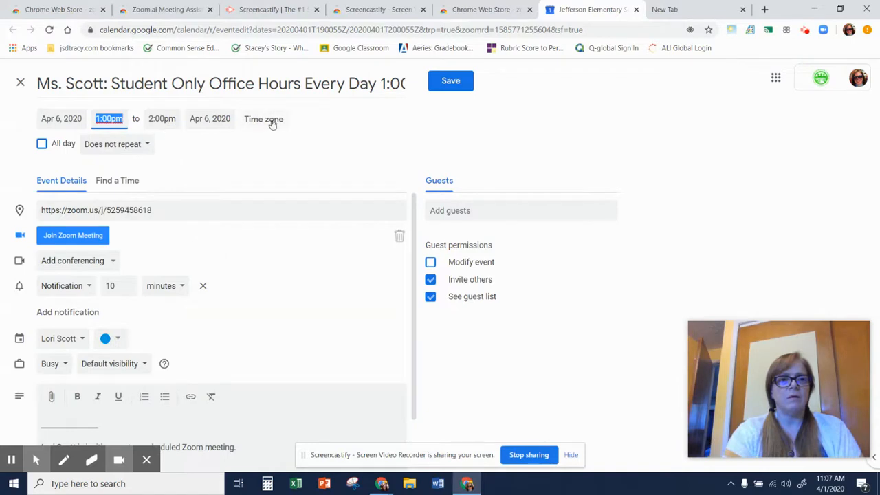
# Set the event's end date to May 26, 2020 and make it repeat every weekday (Monday to Friday).
pyautogui.click(206, 121)
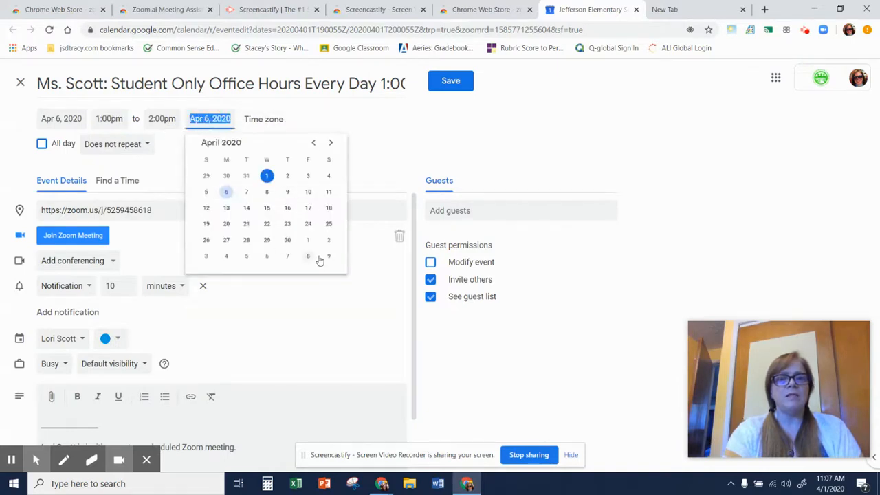
pyautogui.click(330, 144)
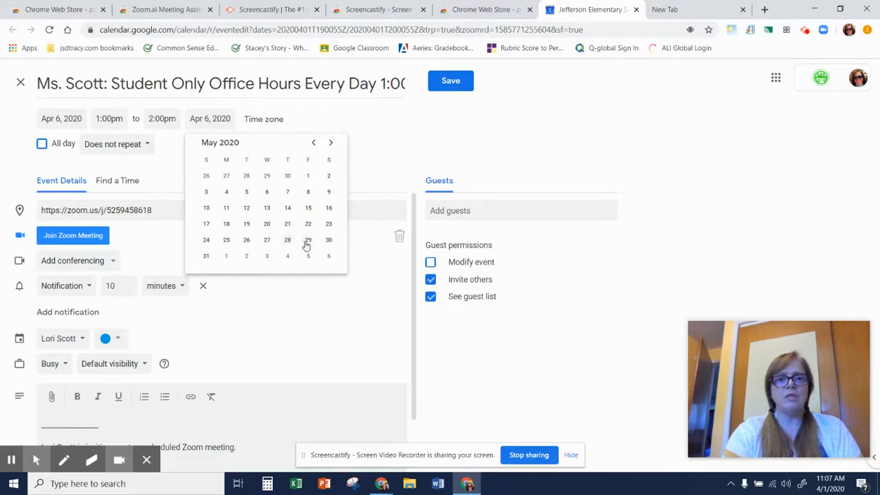
pyautogui.click(244, 241)
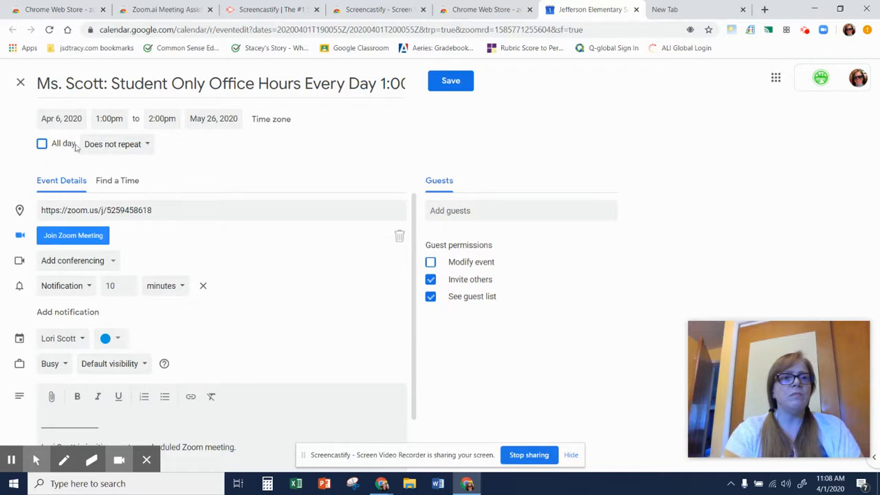
pyautogui.click(121, 146)
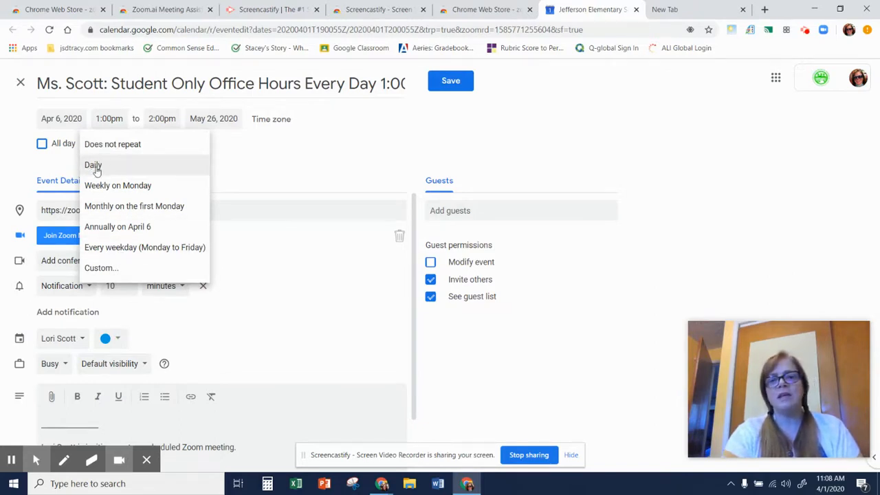
pyautogui.click(132, 251)
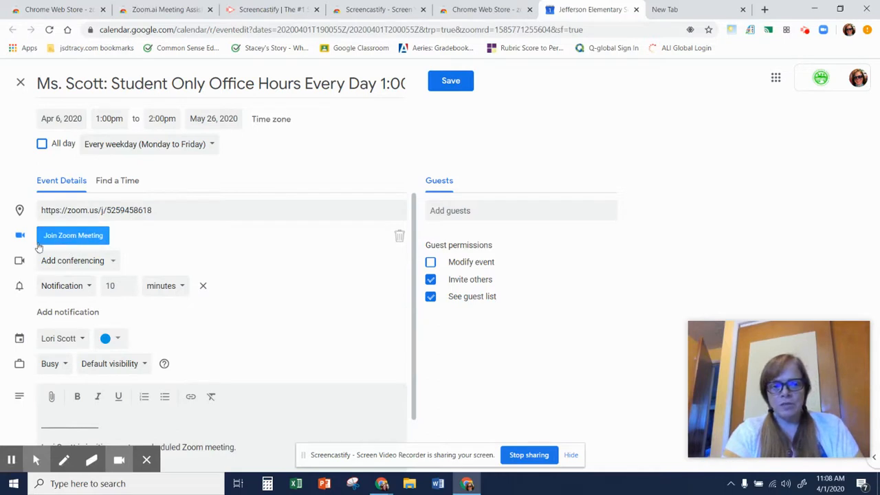
# Set the event's notification to 15 minutes and its color to red.
pyautogui.click(89, 288)
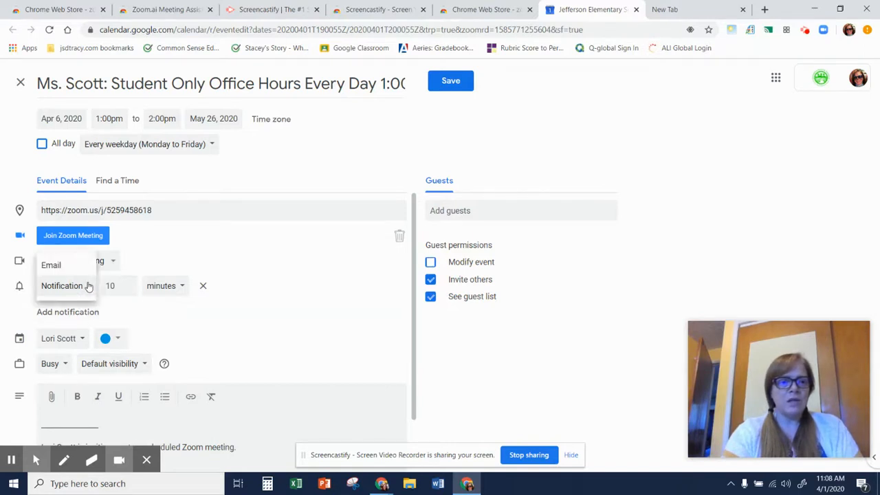
pyautogui.click(89, 286)
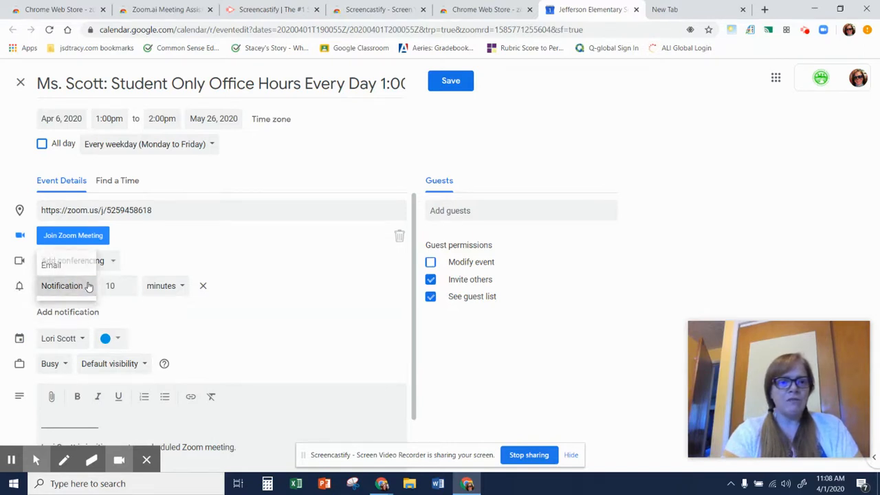
pyautogui.click(129, 283)
pyautogui.click(129, 283)
pyautogui.click(128, 283)
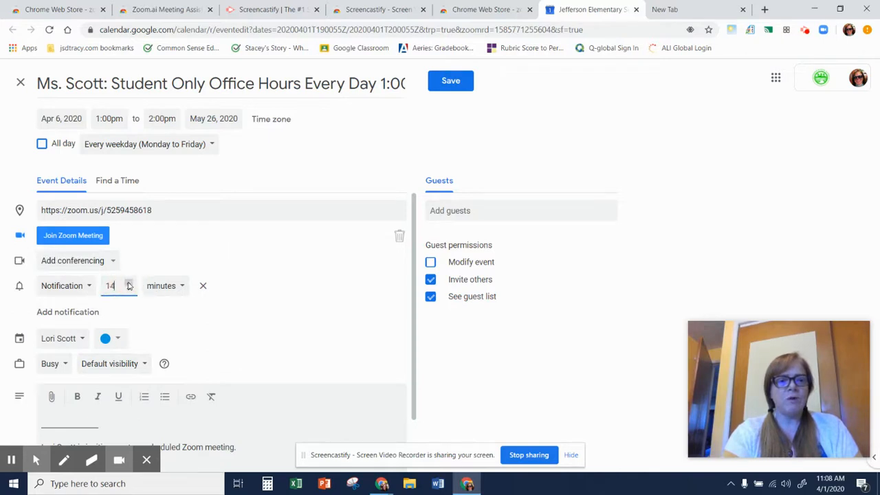
pyautogui.click(129, 283)
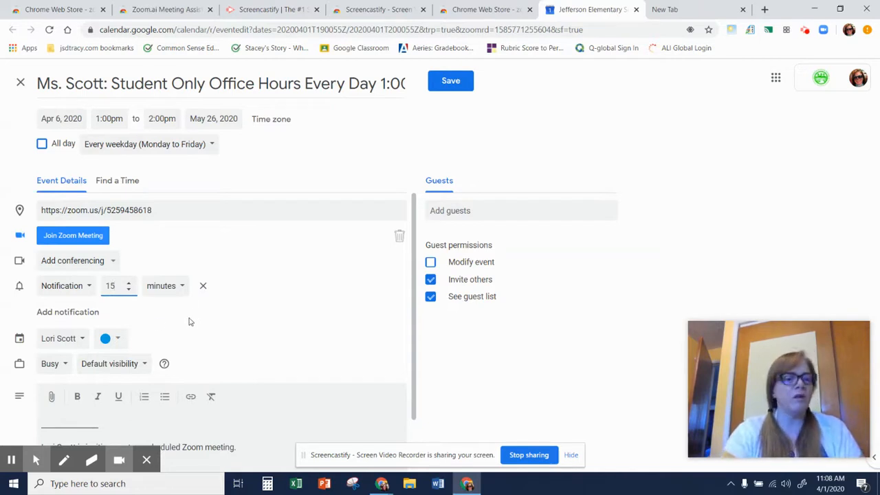
pyautogui.click(116, 344)
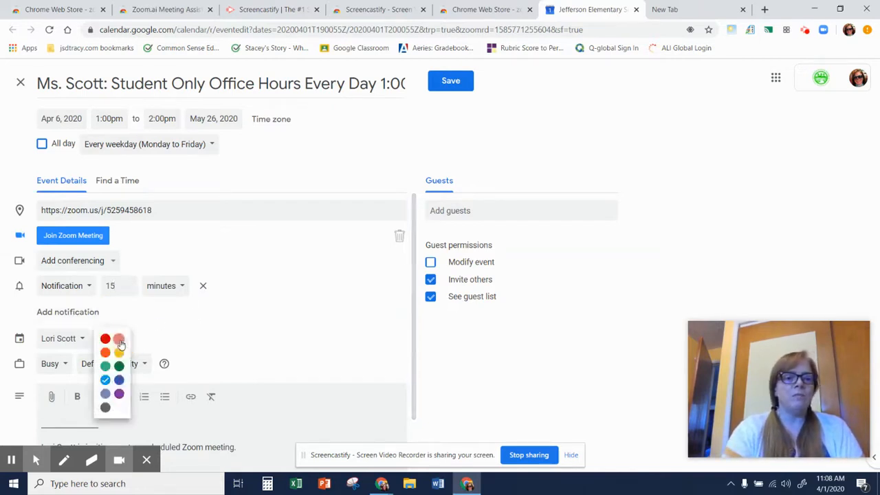
pyautogui.click(105, 338)
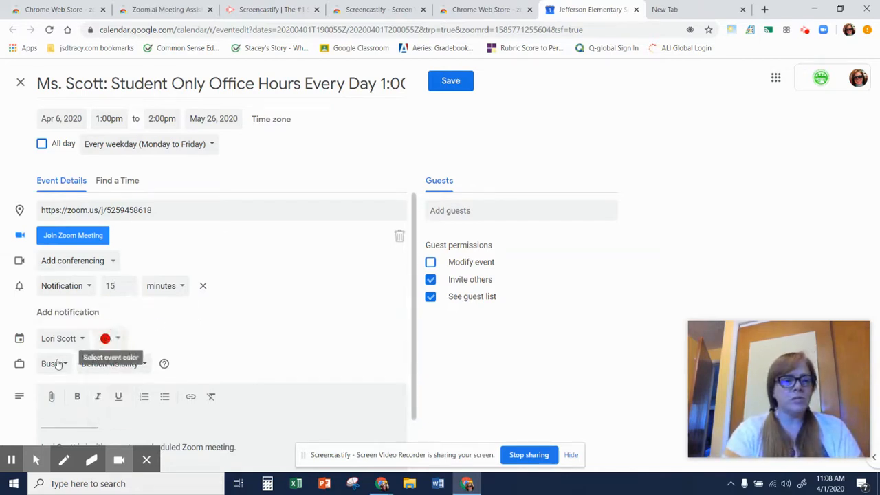
# Copy the "Hey Munchkins!" message from the Temp File document into the event description above the Zoom invitation text.
pyautogui.scroll(-2, 230, 360)
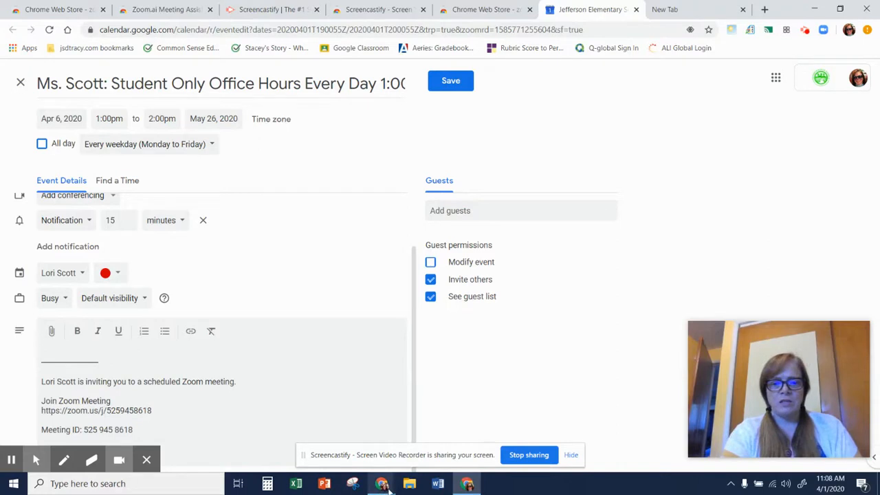
pyautogui.moveTo(388, 488)
pyautogui.click(277, 440)
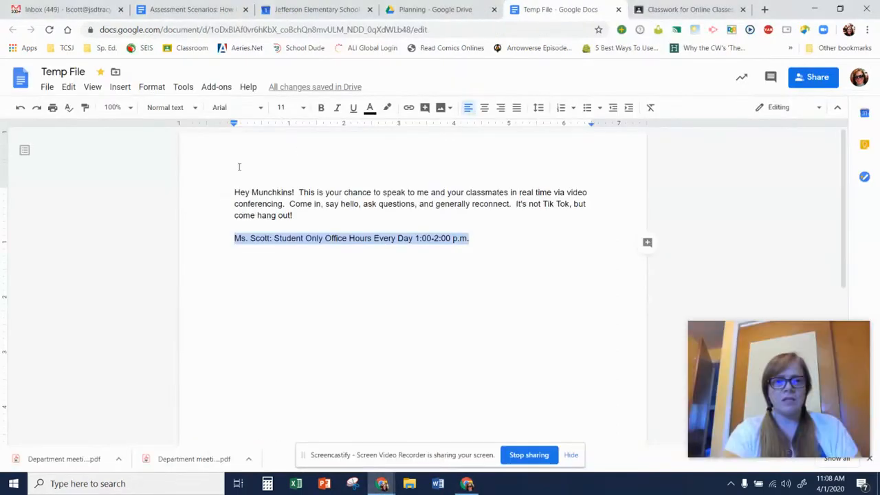
pyautogui.moveTo(235, 192); pyautogui.dragTo(305, 214)
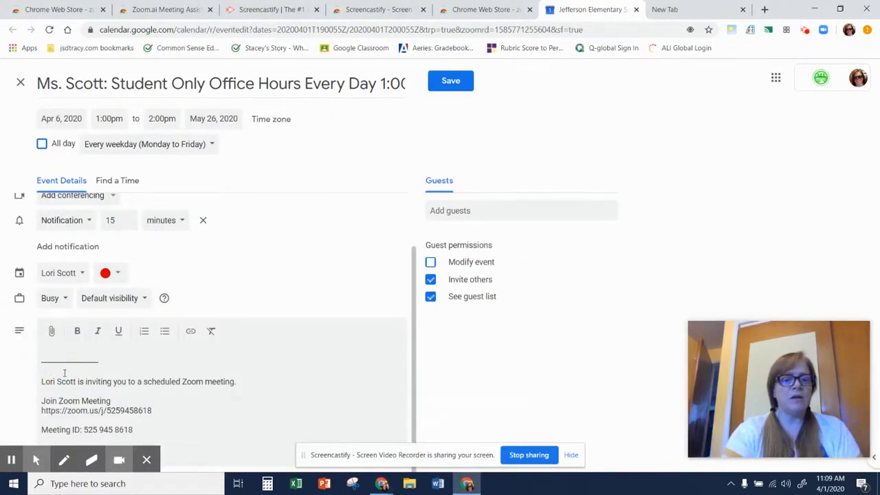
pyautogui.write("Hey Munchkins!  This is your chance to speak to me and your classmates in real time via video conferencing.  Come in, say hello, ask questions, and generally reconnect. It's not Tik Tok, but come hang out!")
pyautogui.click(115, 411)
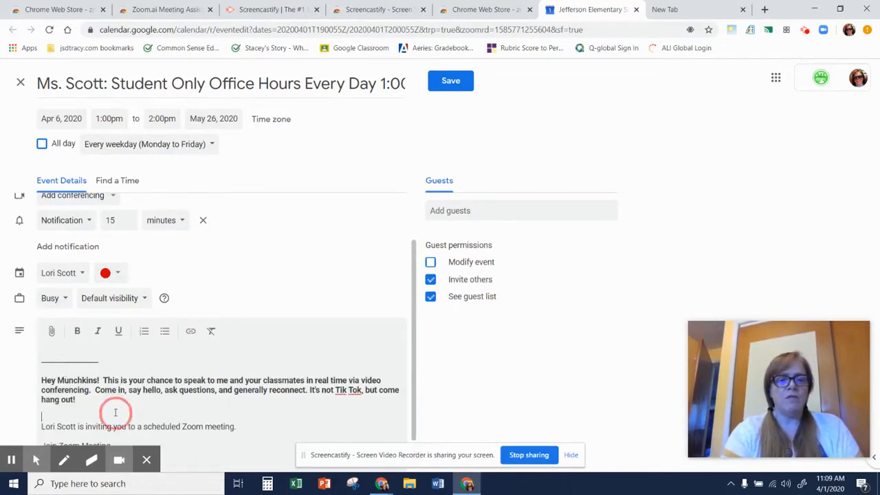
# Check the completed event details and description, and save the office hours event.
pyautogui.scroll(-1, 115, 412)
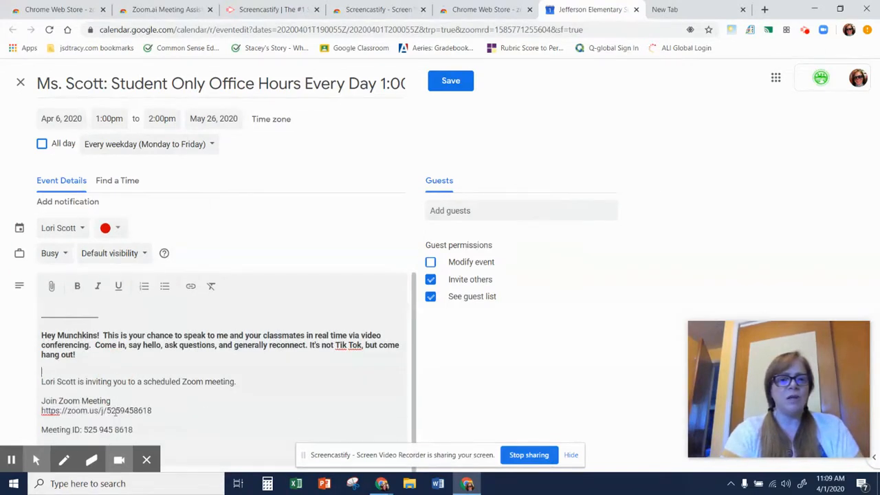
pyautogui.scroll(2, 288, 298)
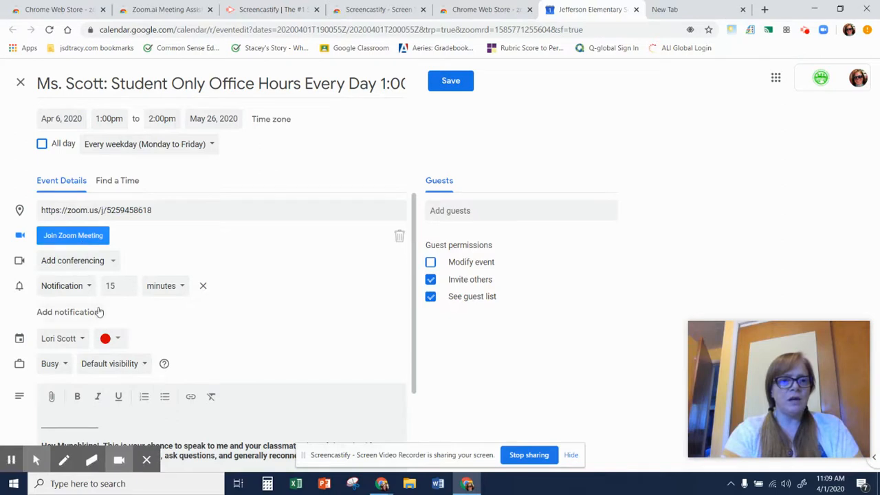
pyautogui.scroll(-1, 153, 315)
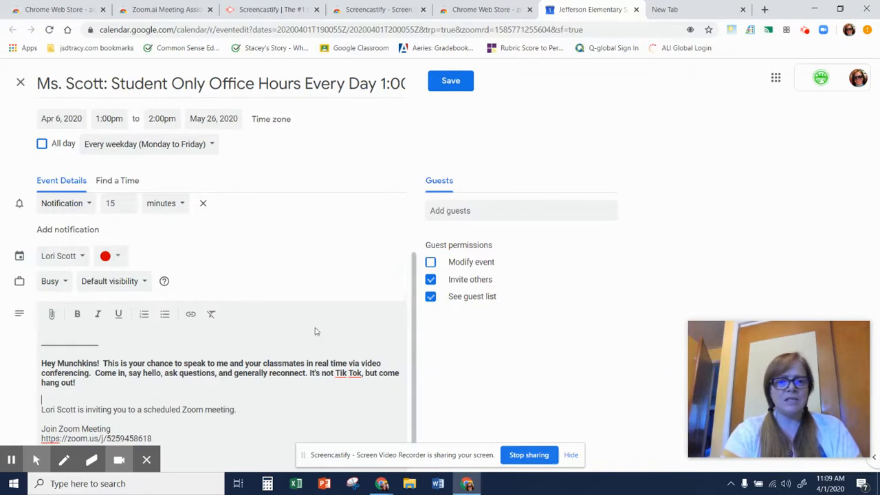
pyautogui.scroll(-1, 315, 331)
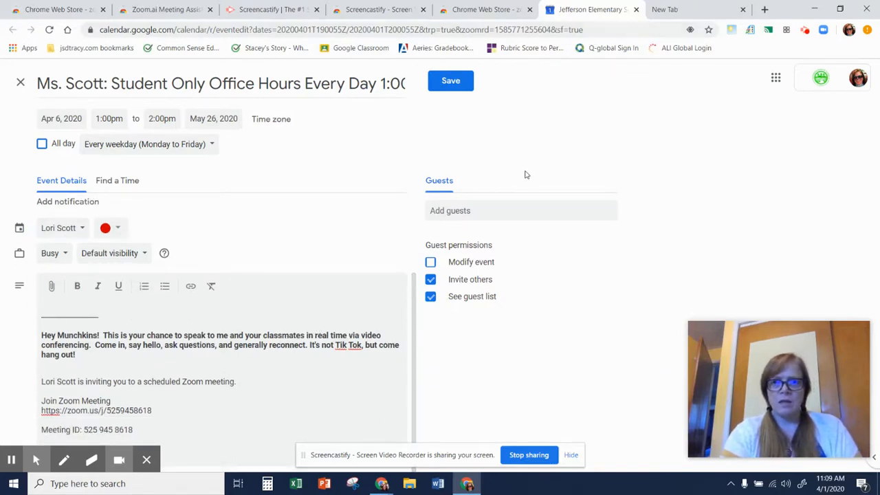
pyautogui.click(450, 81)
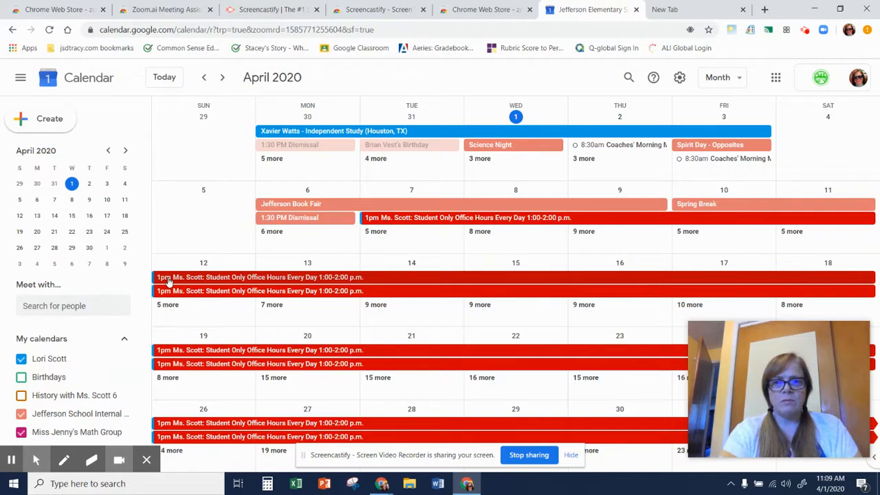
# View the saved office hours event's details and check its occurrences in the April and May 2020 calendar.
pyautogui.click(411, 218)
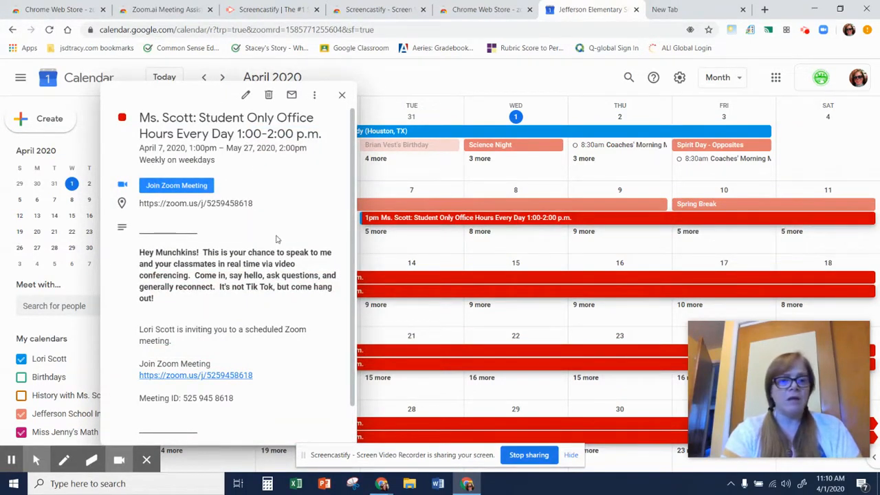
pyautogui.click(341, 95)
pyautogui.scroll(-1, 363, 292)
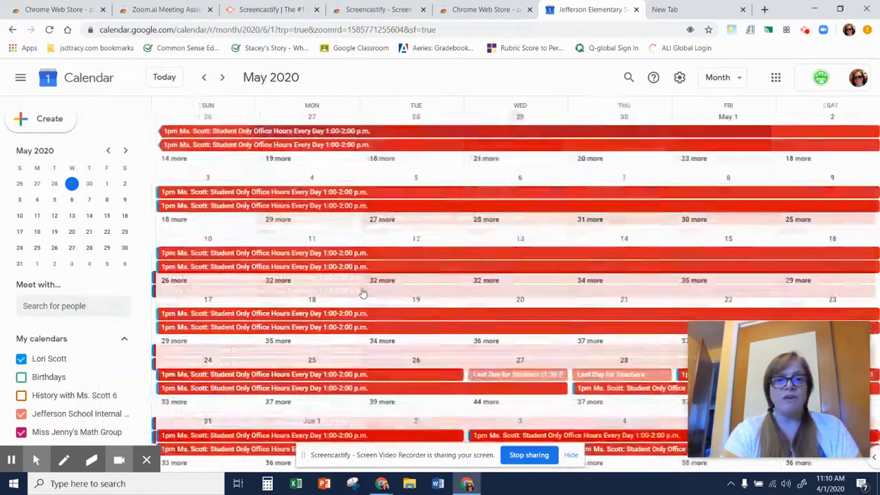
pyautogui.scroll(1, 363, 292)
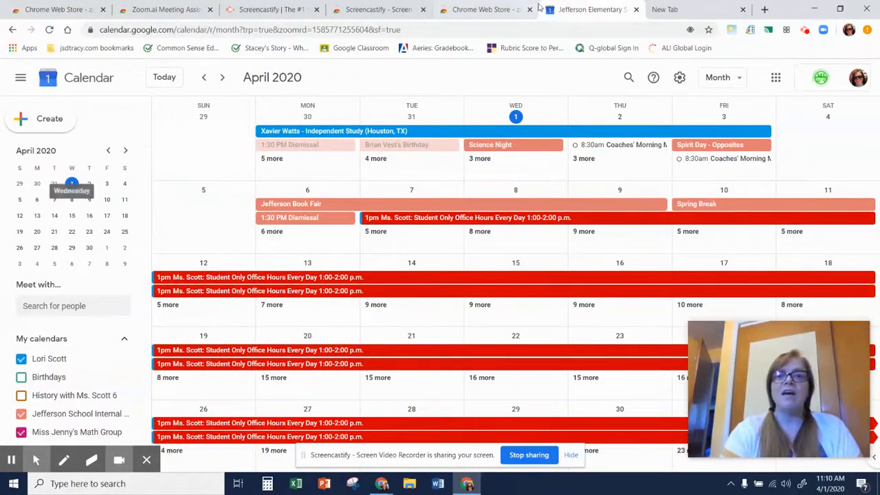
# Switch to Google Classroom and open the Classwork page of the Online Classes General Info class.
pyautogui.click(636, 10)
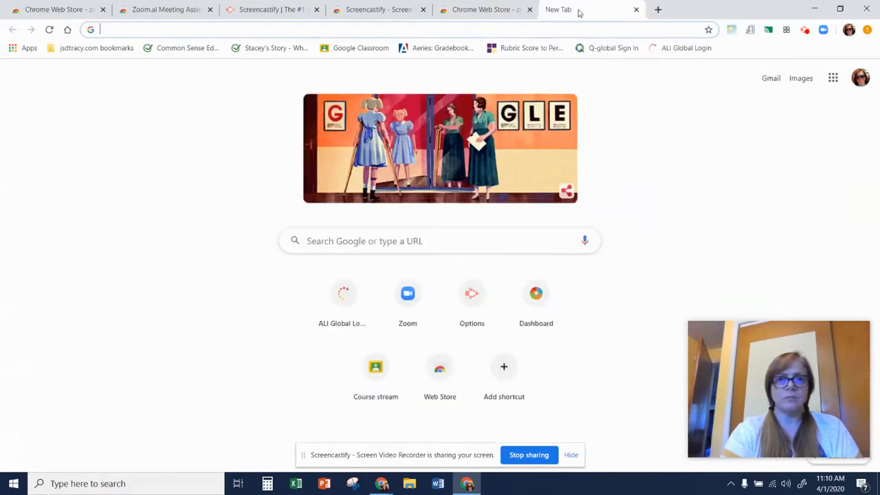
pyautogui.click(356, 50)
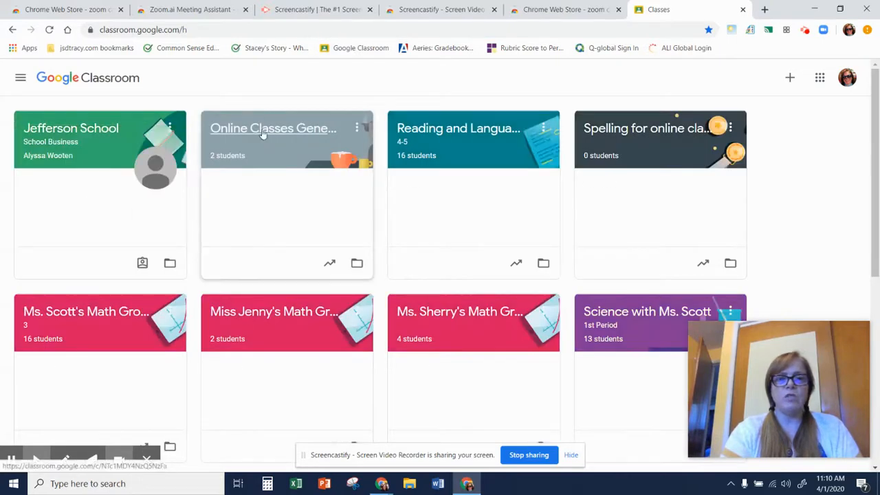
pyautogui.click(263, 133)
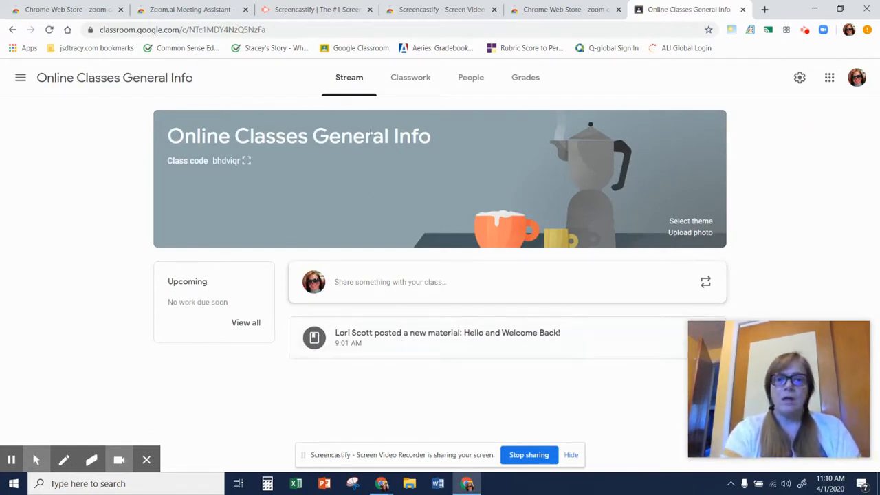
pyautogui.click(413, 88)
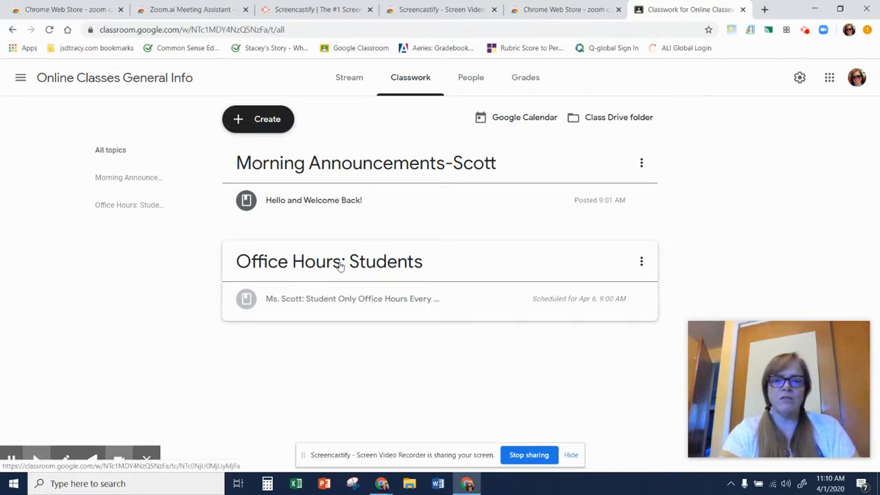
pyautogui.click(641, 261)
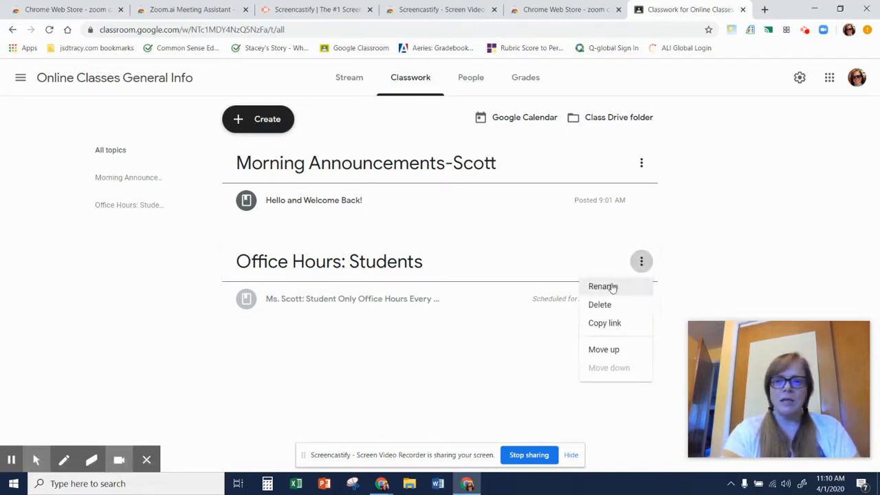
pyautogui.click(712, 233)
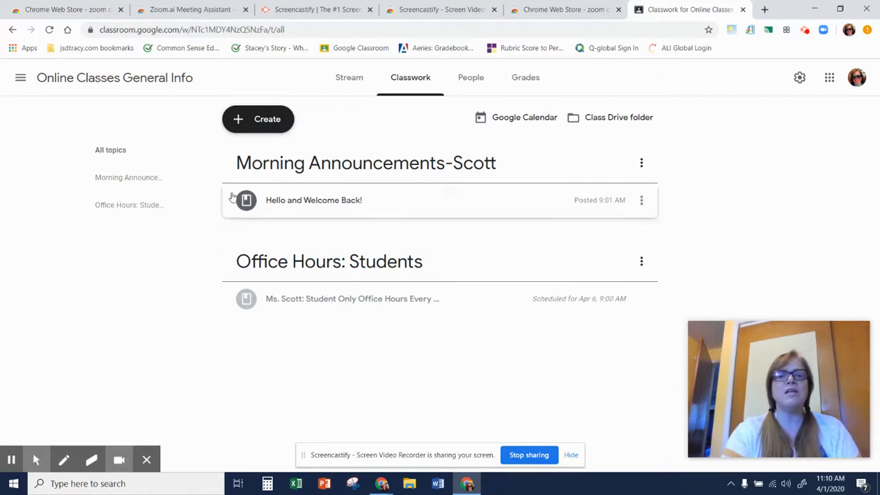
# Create a new classwork material and paste the "Hey Munchkins!" message as its description.
pyautogui.click(241, 121)
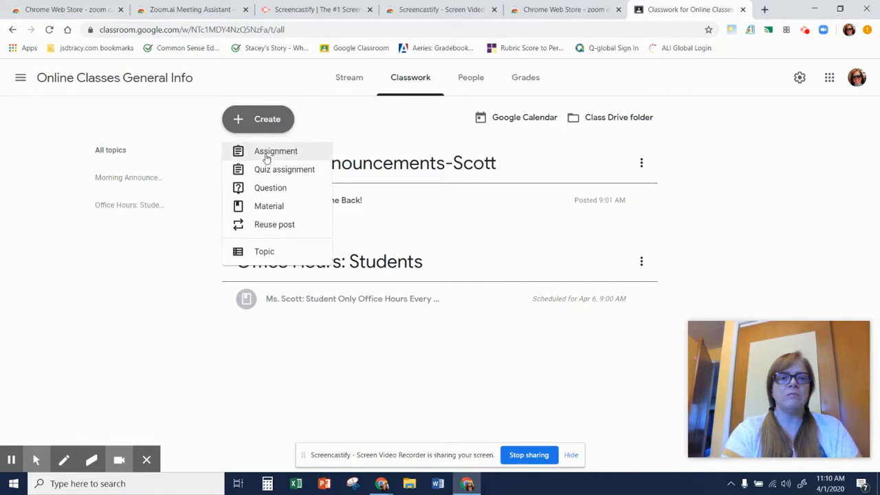
pyautogui.click(273, 206)
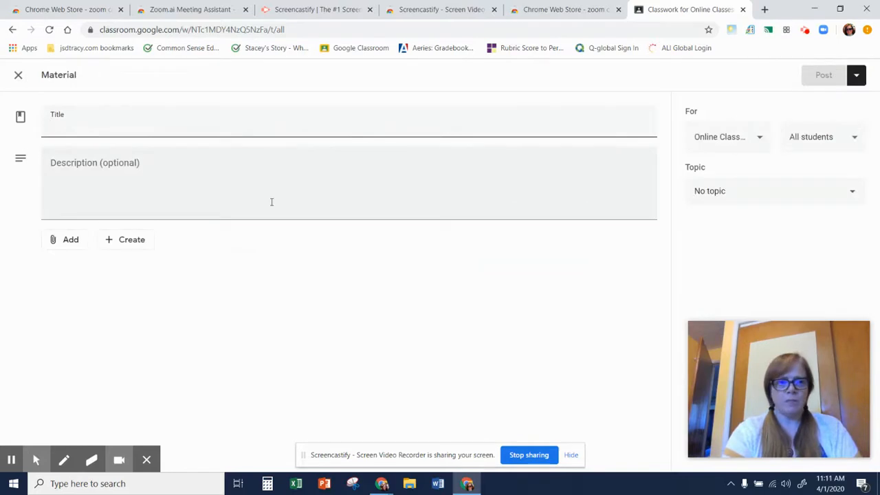
pyautogui.click(99, 162)
pyautogui.write("Hey Munchkins!  This is your chance to speak to me and your classmates in real time via video conferencing.  Come in, say hello, ask questions, and generally reconnect.  It's not Tik Tok, but come hang out!")
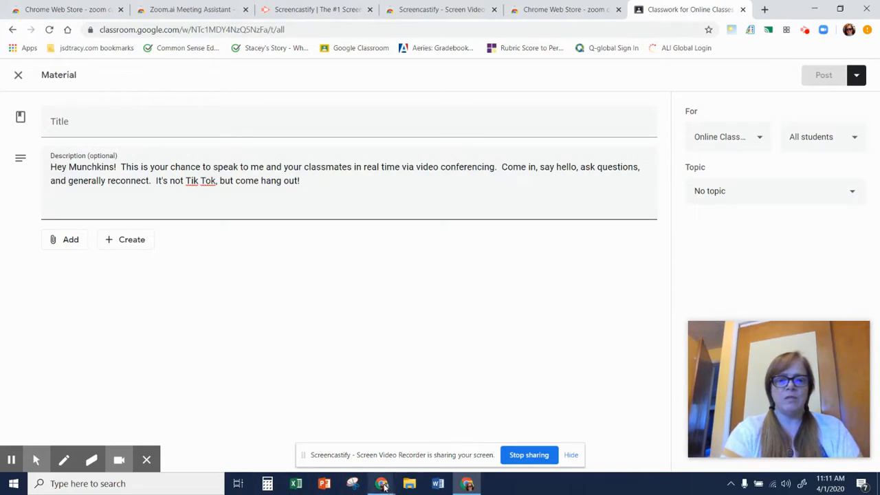
# Copy the "Student Only Office Hours Every Day 1:00-2:00 p.m." line from Temp File into the material's title and set its topic to Office Hours: Students.
pyautogui.moveTo(383, 485)
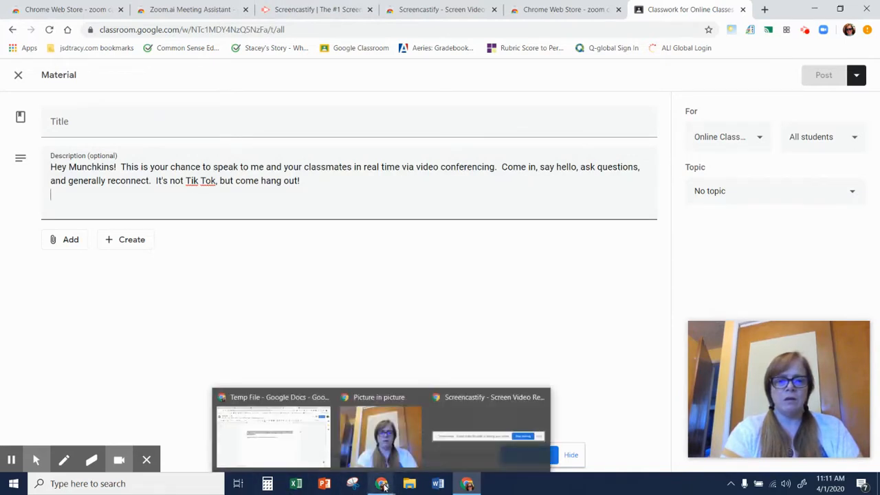
pyautogui.click(273, 433)
pyautogui.moveTo(232, 240); pyautogui.dragTo(505, 242)
pyautogui.hotkey('ctrl', 'c')
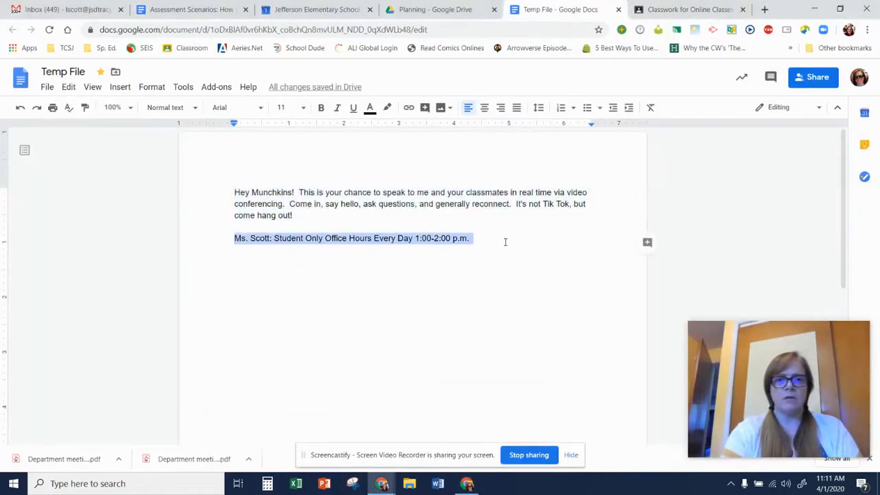
pyautogui.click(467, 483)
pyautogui.click(121, 130)
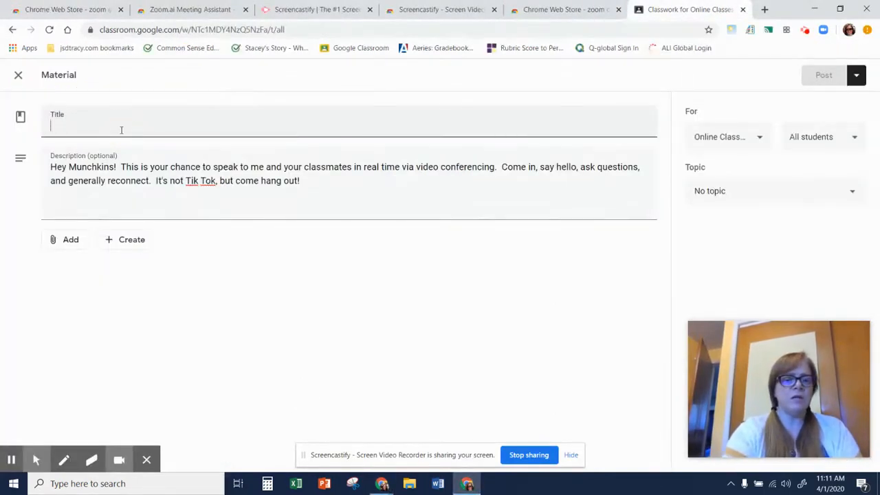
pyautogui.hotkey('ctrl', 'v')
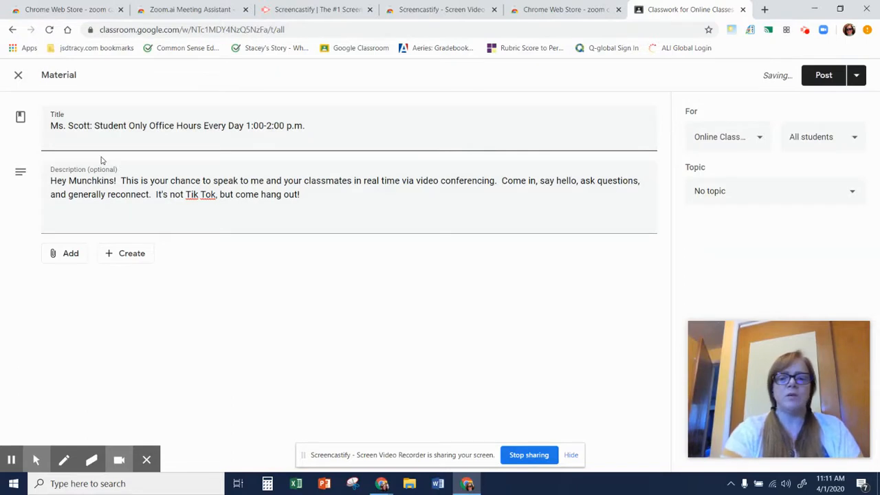
pyautogui.press('BackSpace')
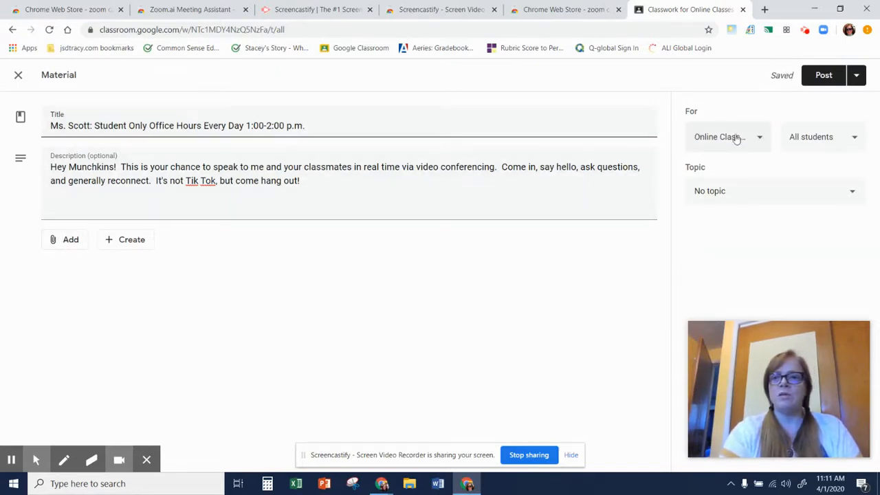
pyautogui.click(752, 199)
pyautogui.click(721, 284)
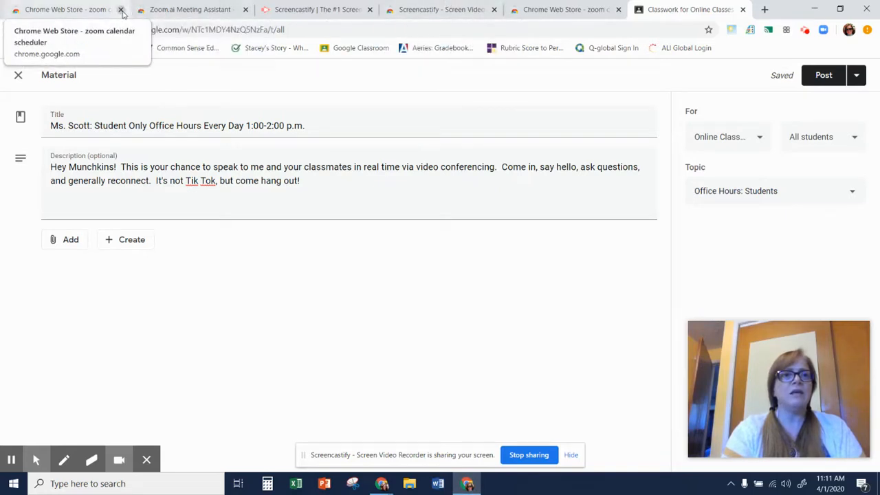
# Close the two Chrome Web Store search pages and the Zoom.ai and Screencastify extension pages.
pyautogui.click(121, 10)
pyautogui.click(121, 9)
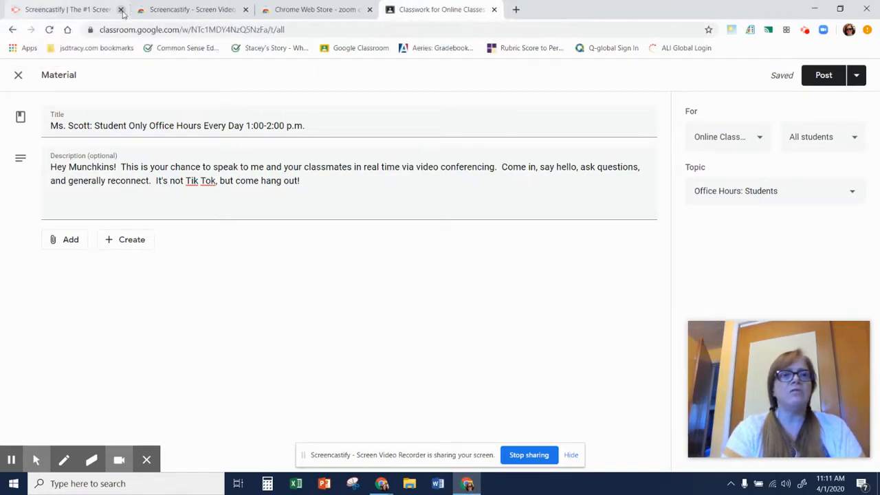
pyautogui.click(244, 9)
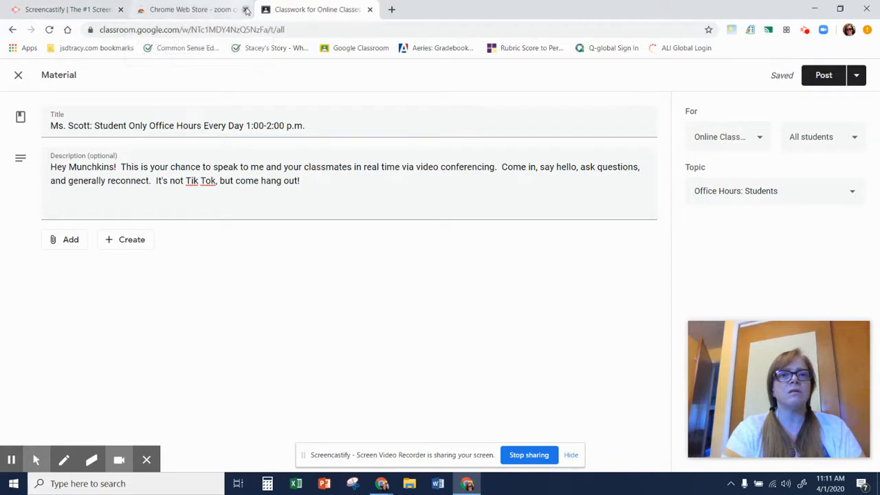
pyautogui.click(246, 9)
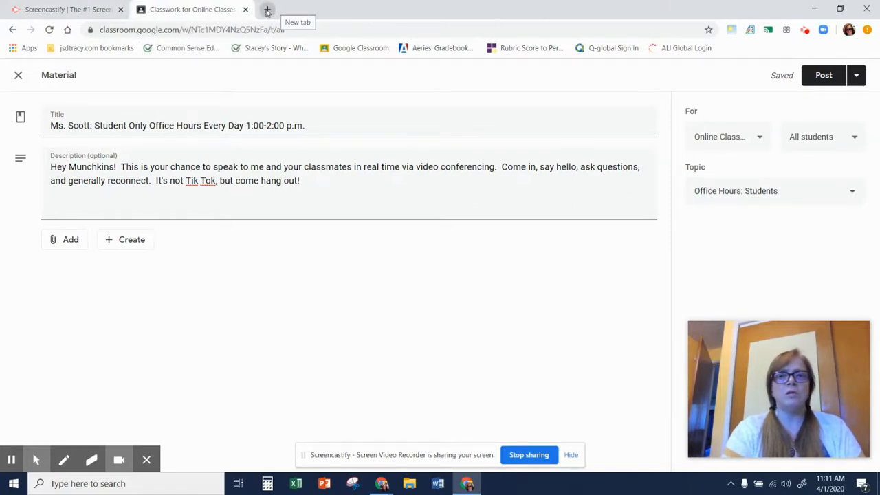
# Open Google Calendar in a new tab and copy the Zoom meeting link from the student office hours event.
pyautogui.click(268, 11)
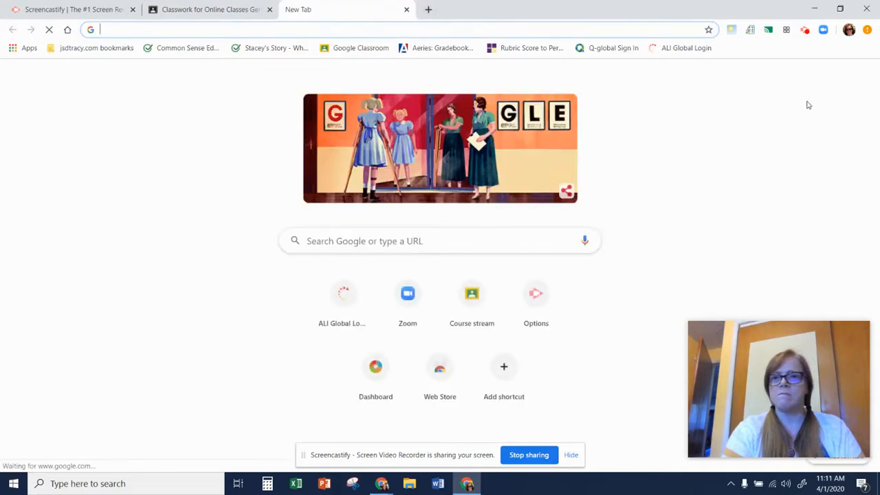
pyautogui.click(832, 81)
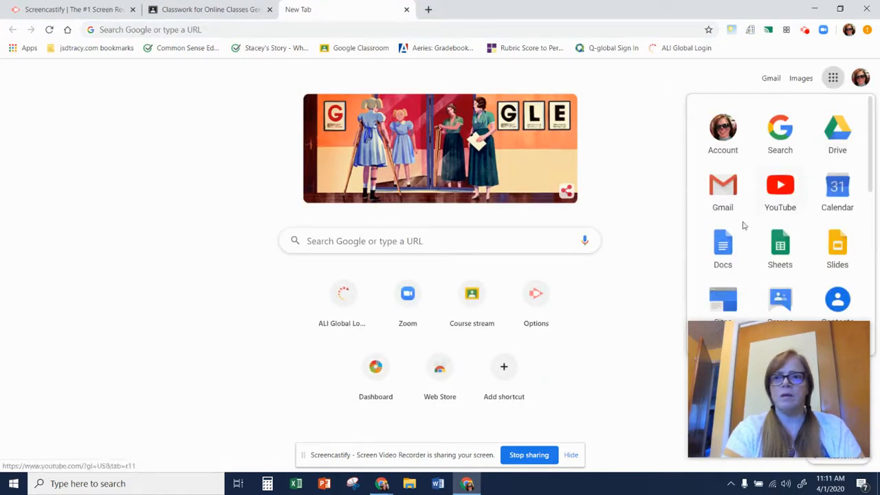
pyautogui.click(837, 190)
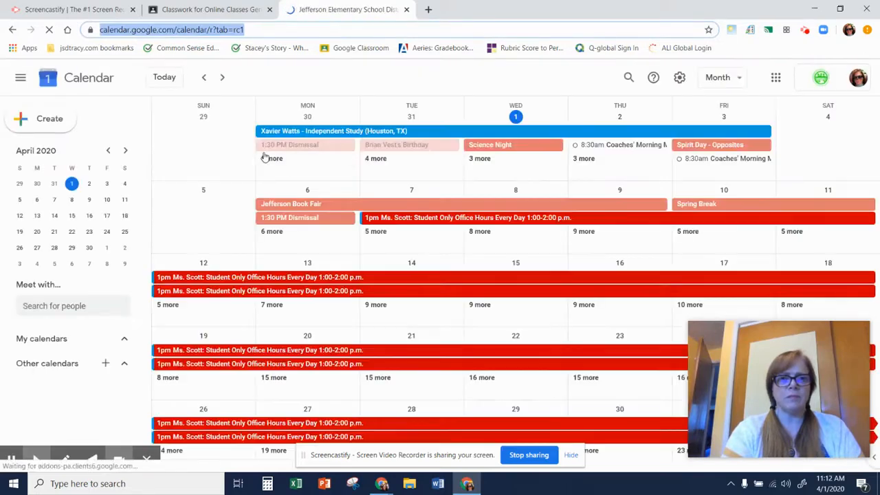
pyautogui.click(420, 221)
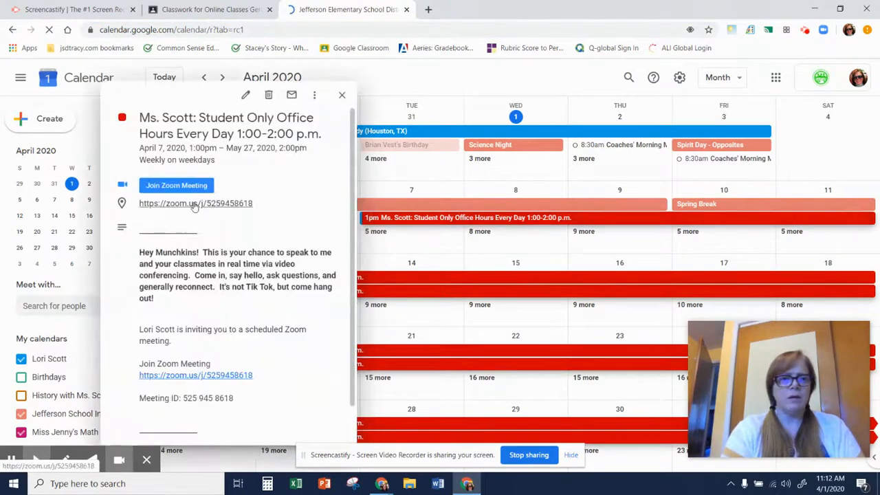
pyautogui.moveTo(258, 204); pyautogui.dragTo(139, 203)
pyautogui.hotkey('ctrl', 'c')
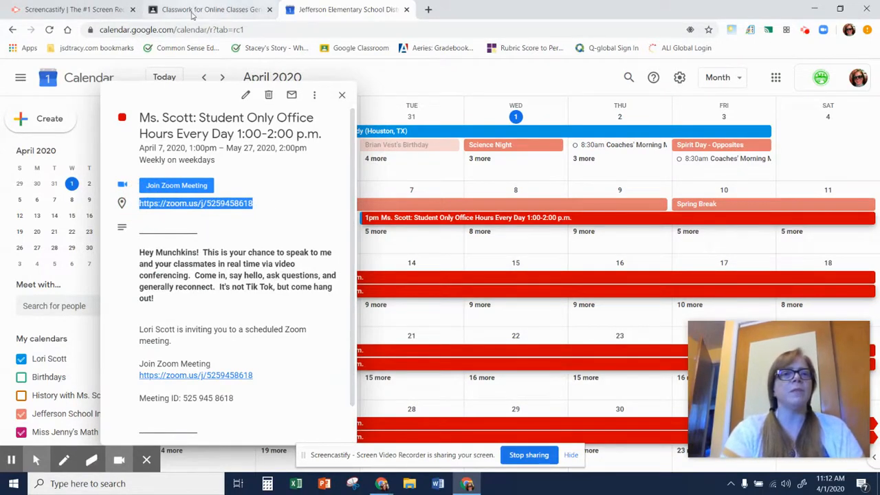
# Attach the copied Zoom meeting link to the office hours material in Google Classroom.
pyautogui.click(226, 9)
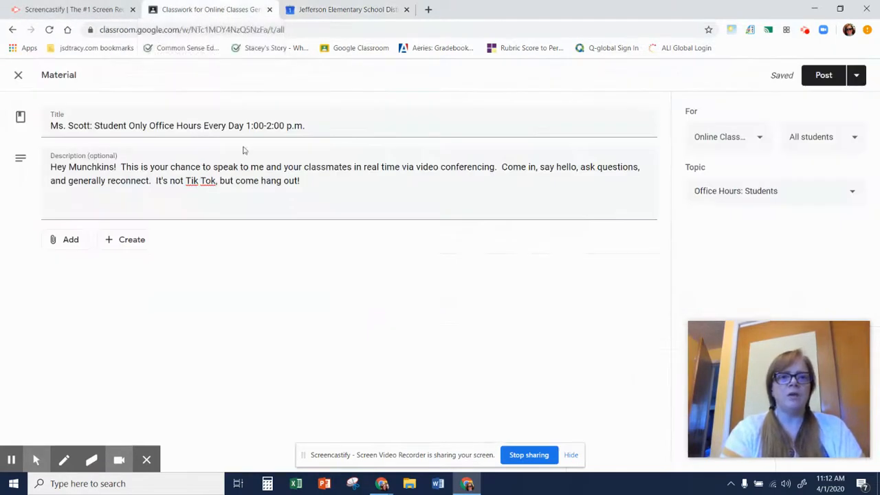
pyautogui.click(68, 241)
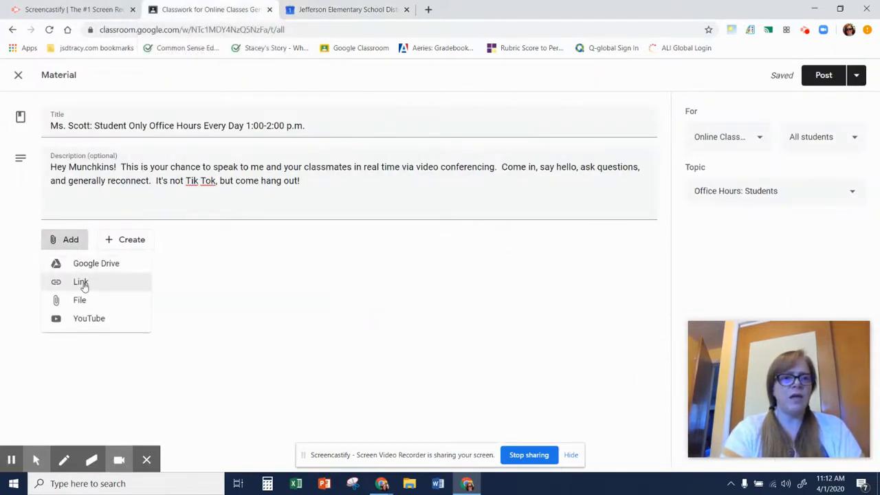
pyautogui.click(81, 282)
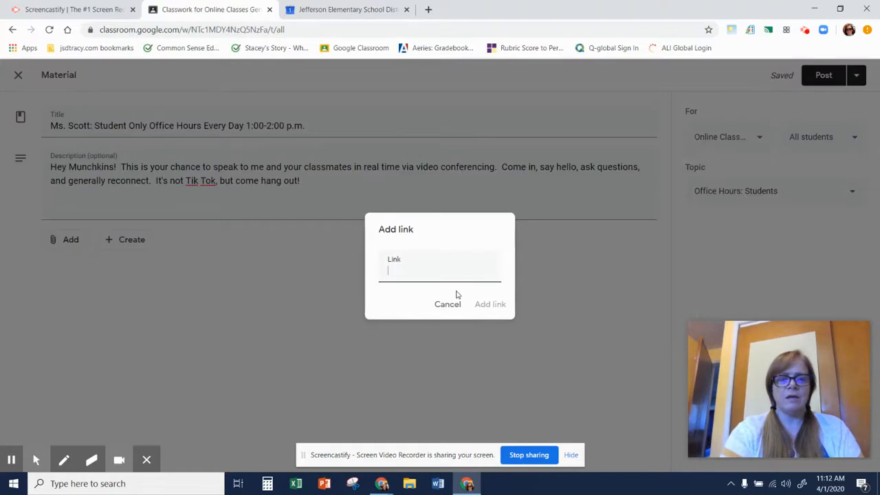
pyautogui.hotkey('ctrl', 'v')
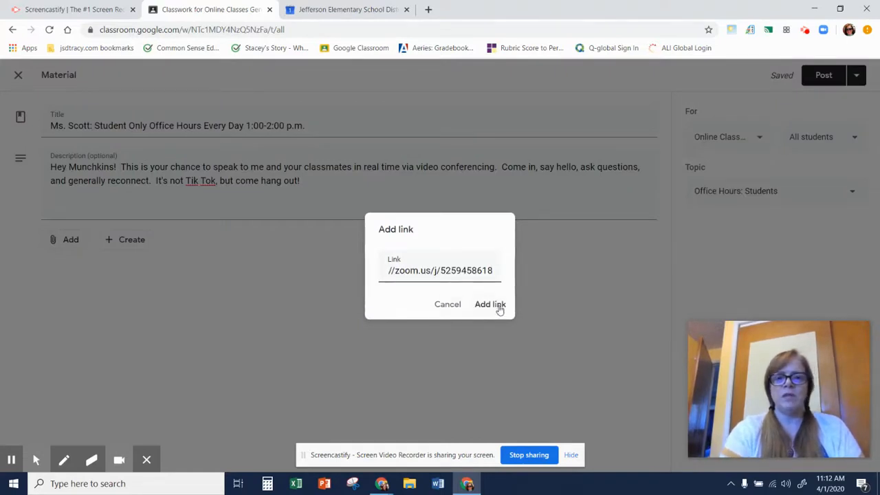
pyautogui.click(489, 304)
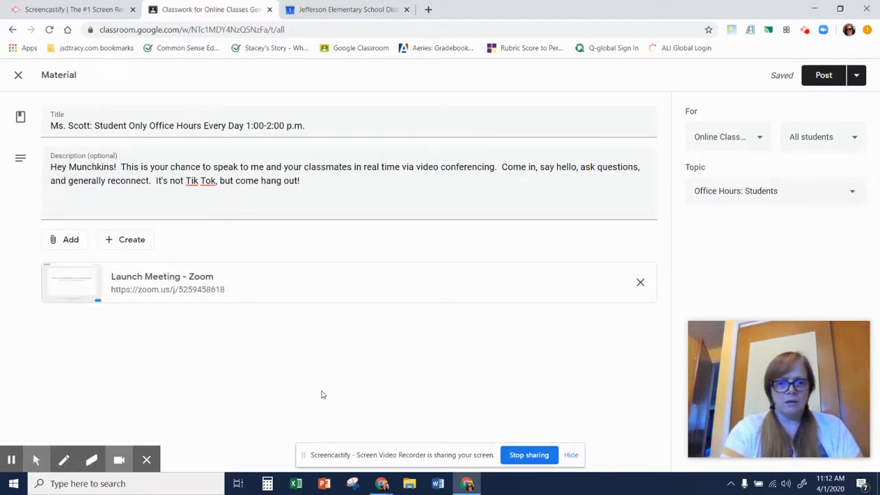
# Schedule the office hours material to post on Apr 6, 2020 at 8:00 AM.
pyautogui.click(857, 76)
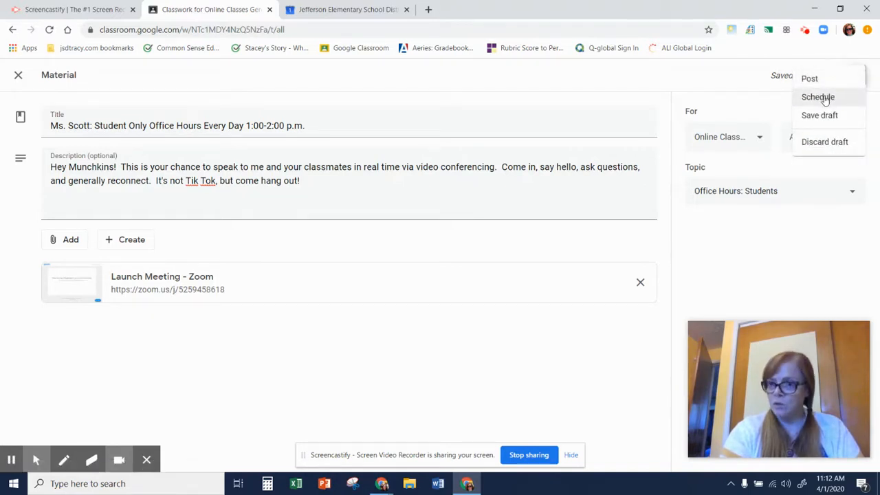
pyautogui.click(825, 98)
pyautogui.click(455, 245)
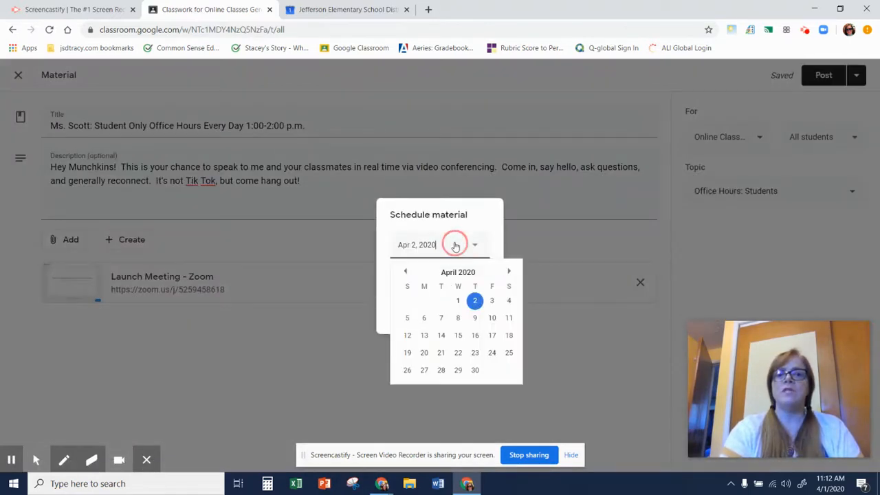
pyautogui.click(424, 318)
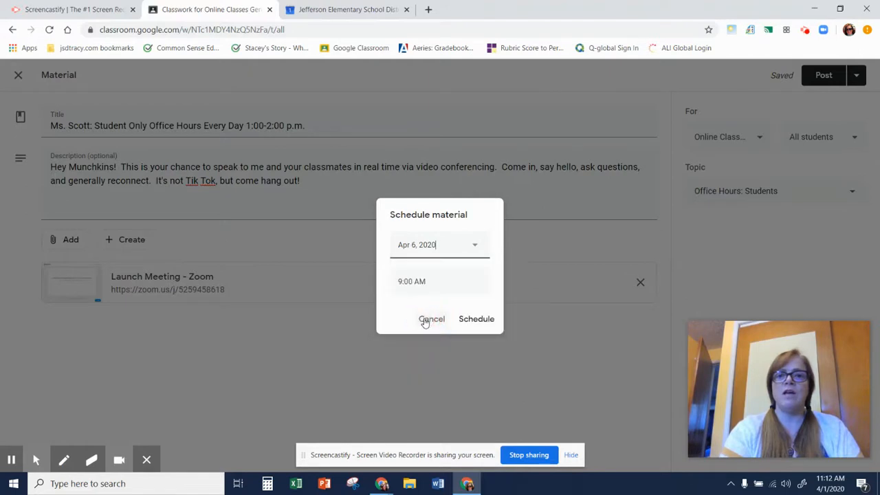
pyautogui.press('Tab')
pyautogui.click(402, 281)
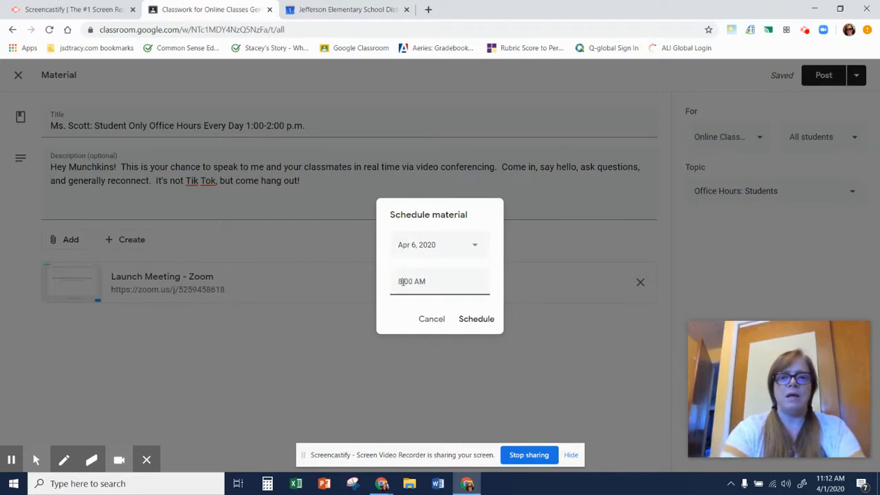
pyautogui.click(477, 319)
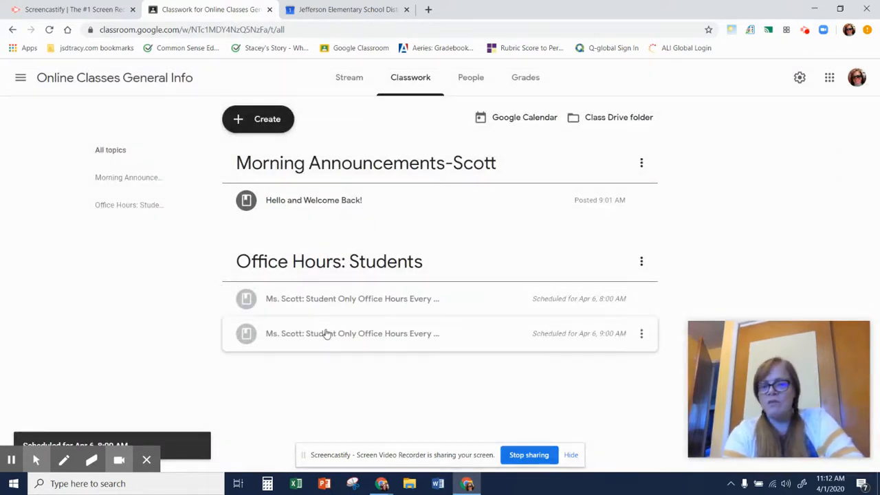
# Expand the office hours material scheduled for 8:00 AM and check its description and Zoom link.
pyautogui.click(450, 300)
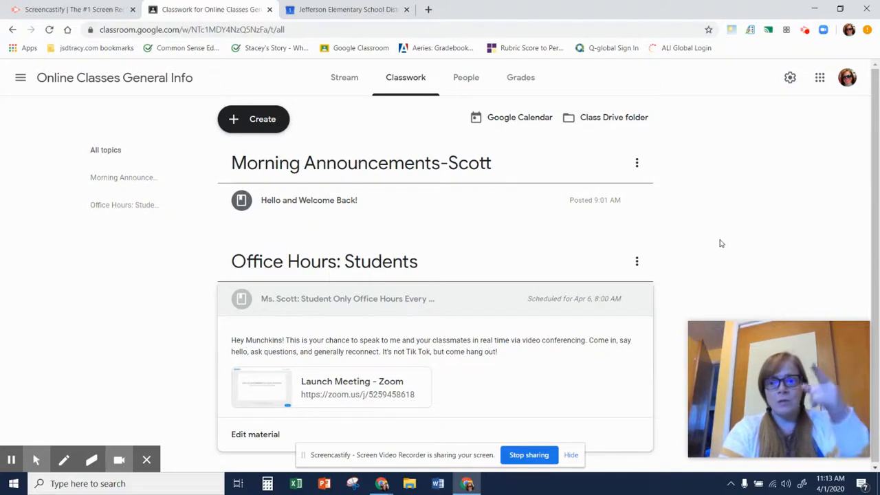
pyautogui.scroll(-1, 721, 243)
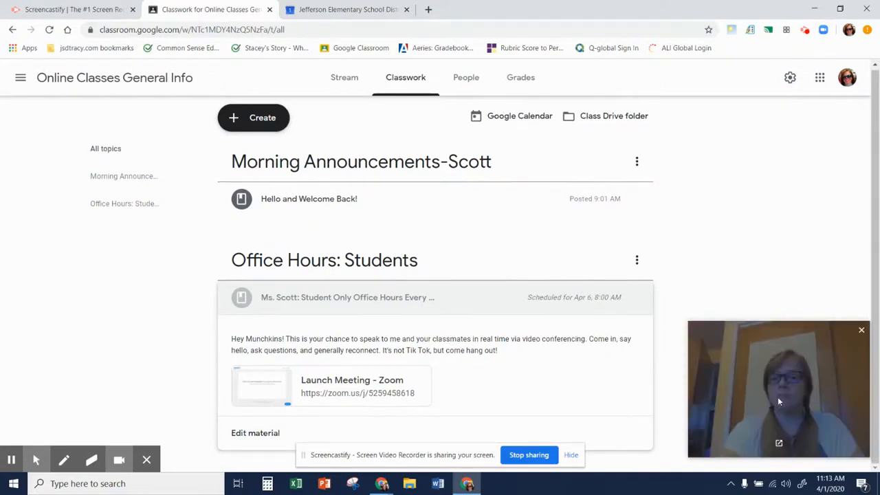
pyautogui.moveTo(778, 397)
pyautogui.mouseDown()
pyautogui.moveTo(779, 406)
pyautogui.moveTo(772, 399)
pyautogui.mouseUp()
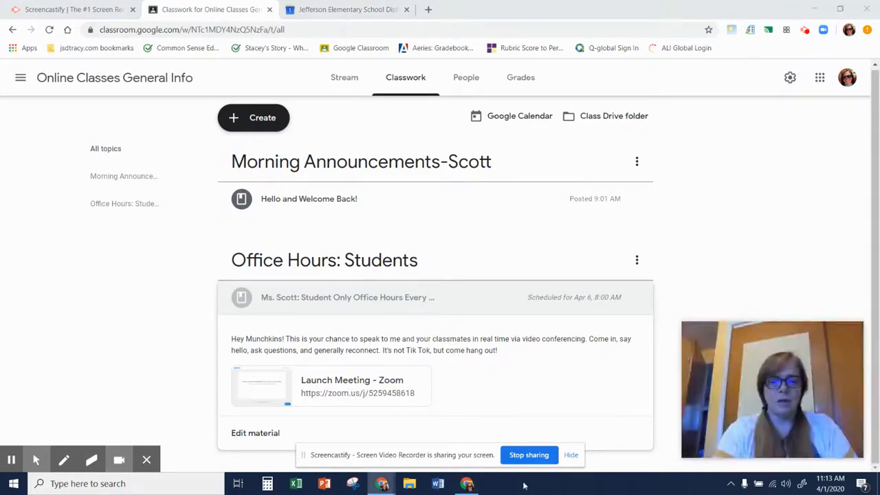